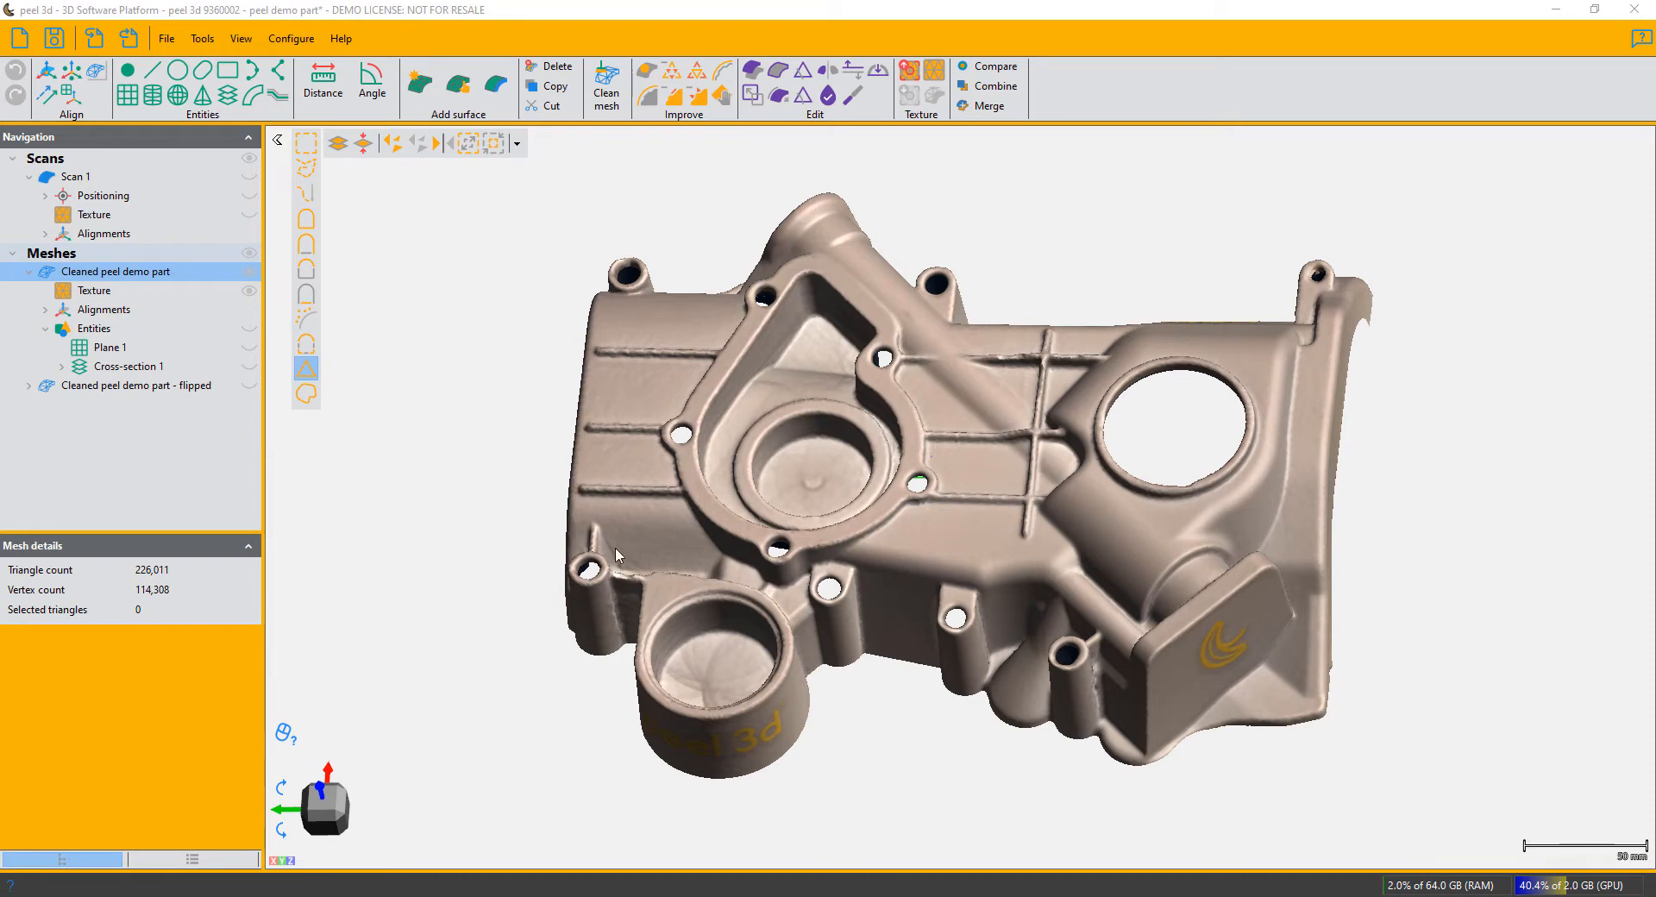
# - Start a surface fitted to selected mesh areas with 5 mm padding and select the floor and inner wall of the central round recess
pyautogui.click(498, 97)
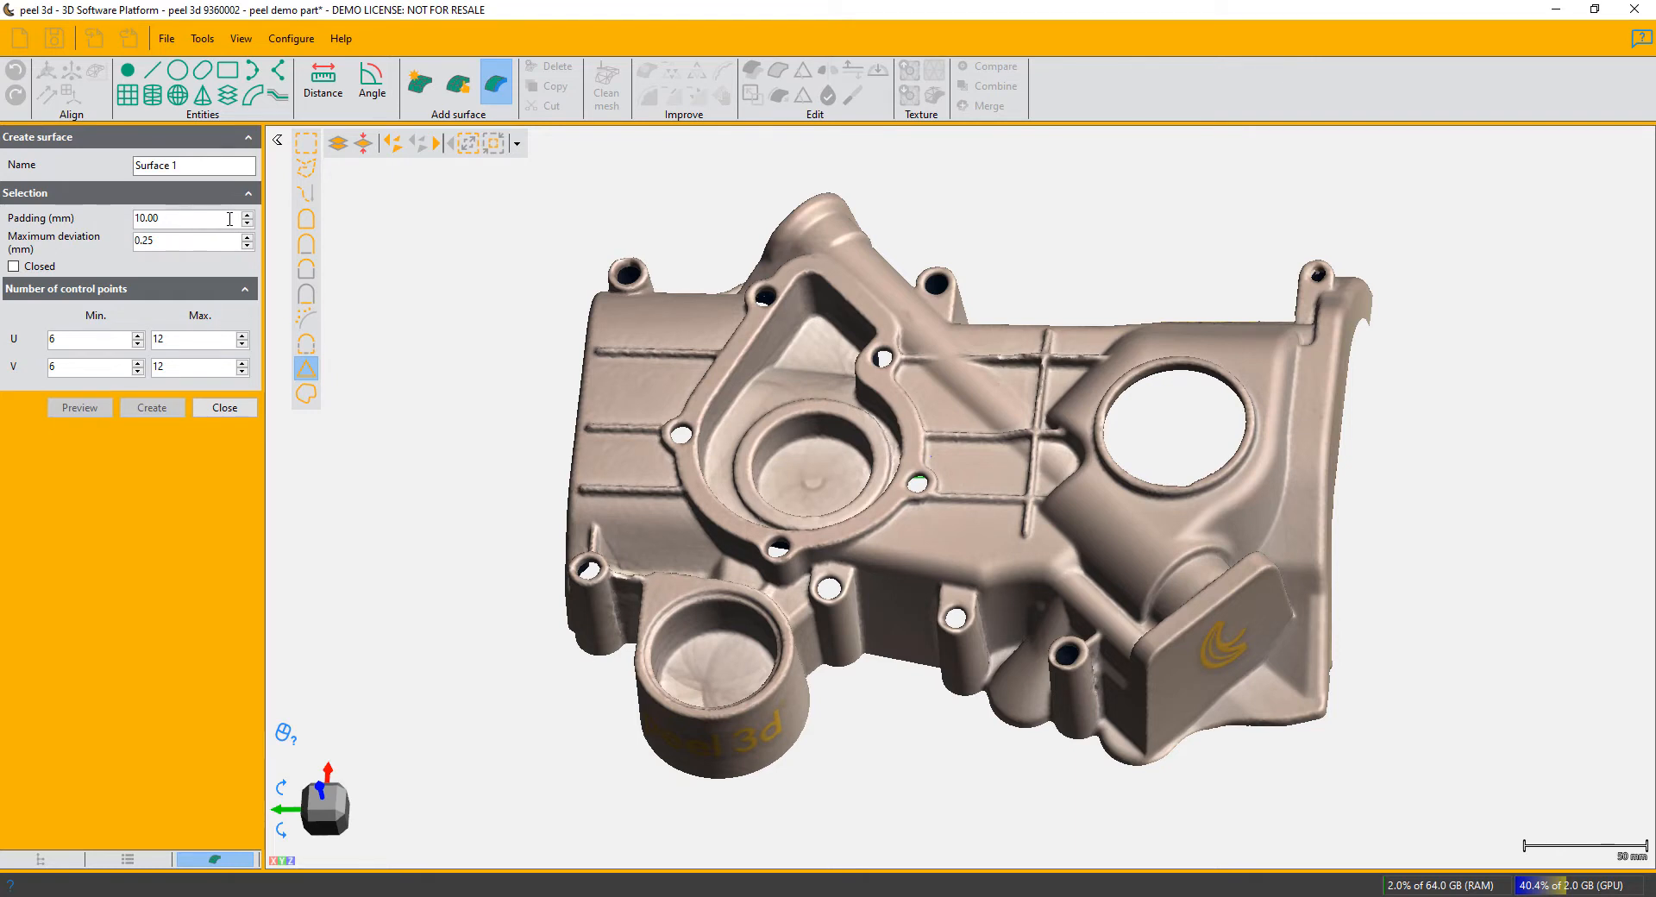
pyautogui.click(246, 223)
pyautogui.click(306, 269)
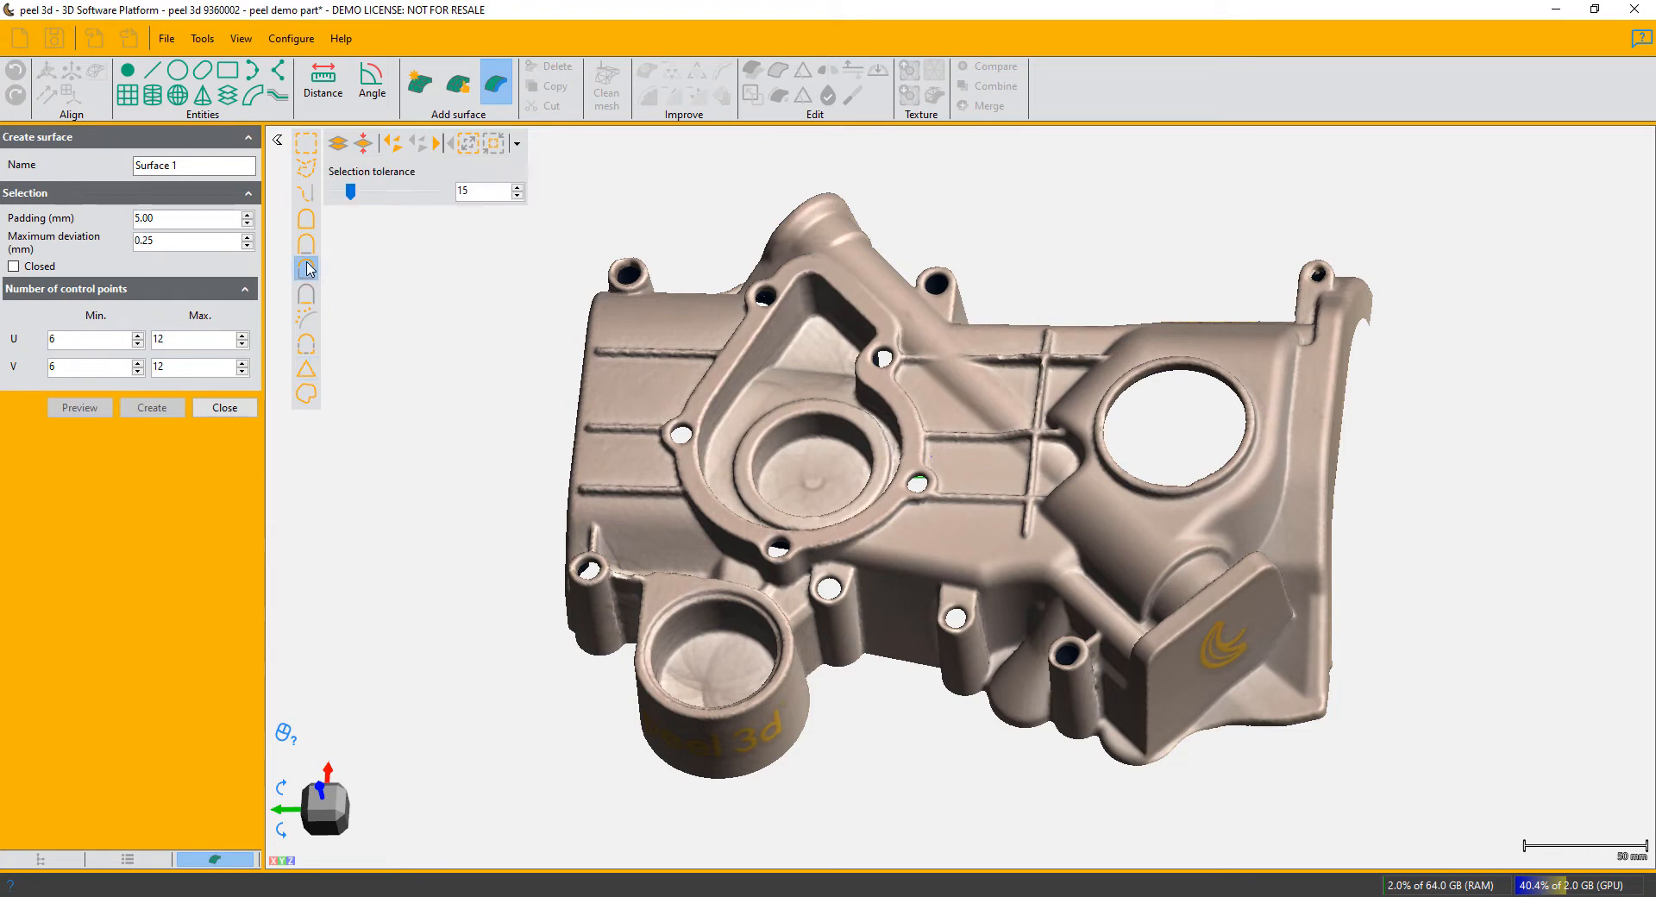
pyautogui.click(795, 461)
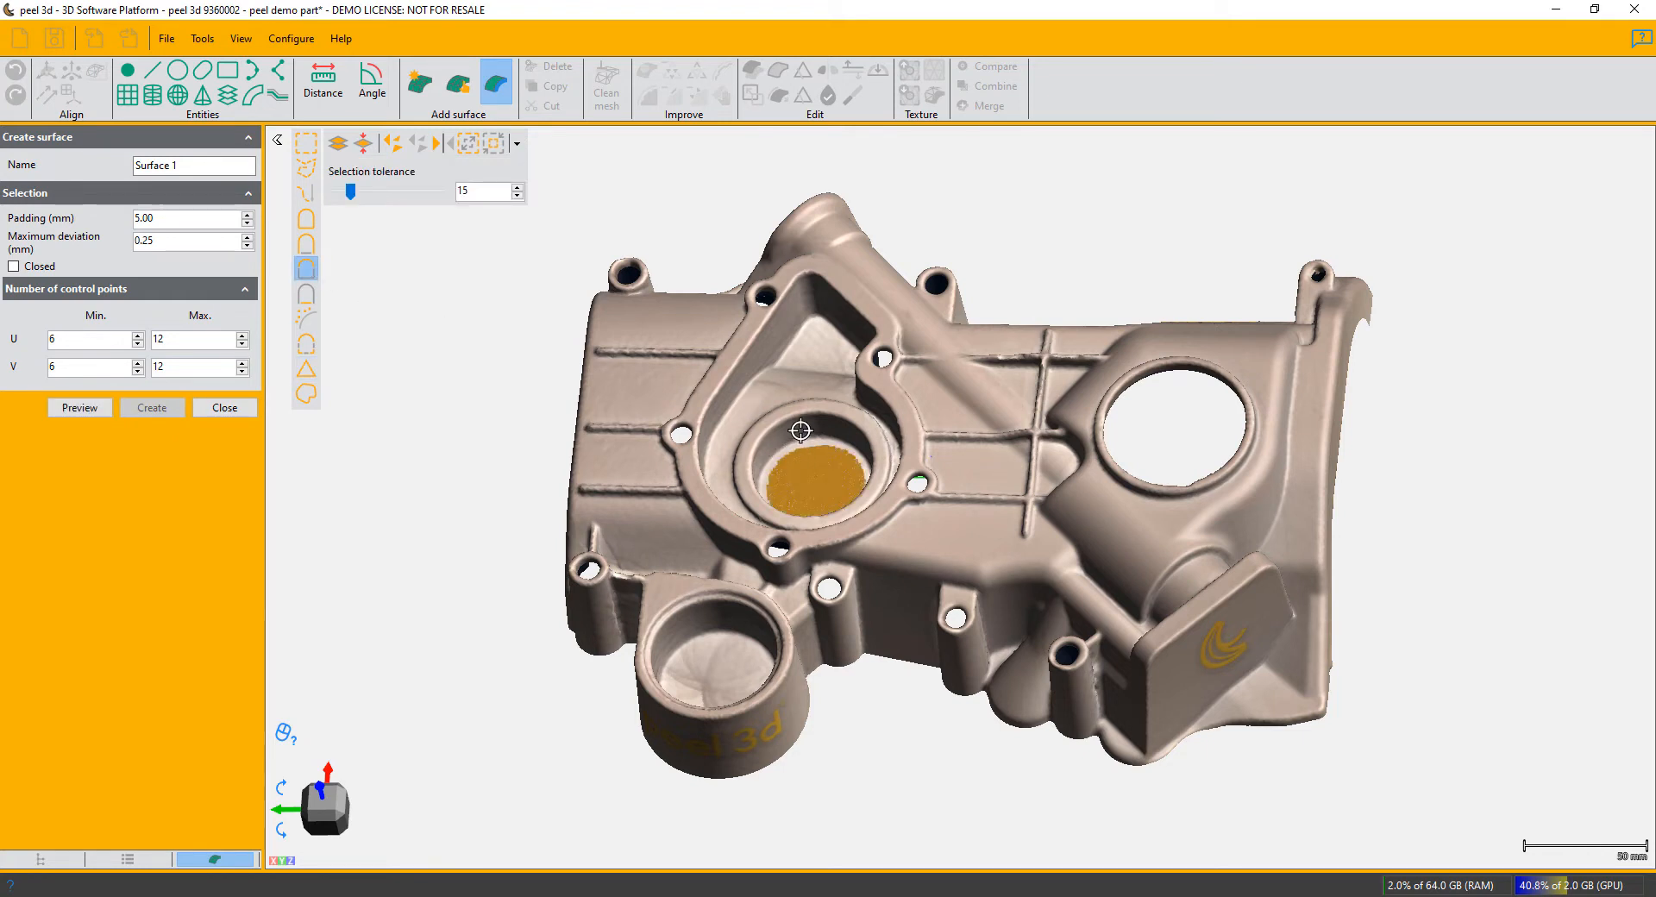
pyautogui.click(800, 426)
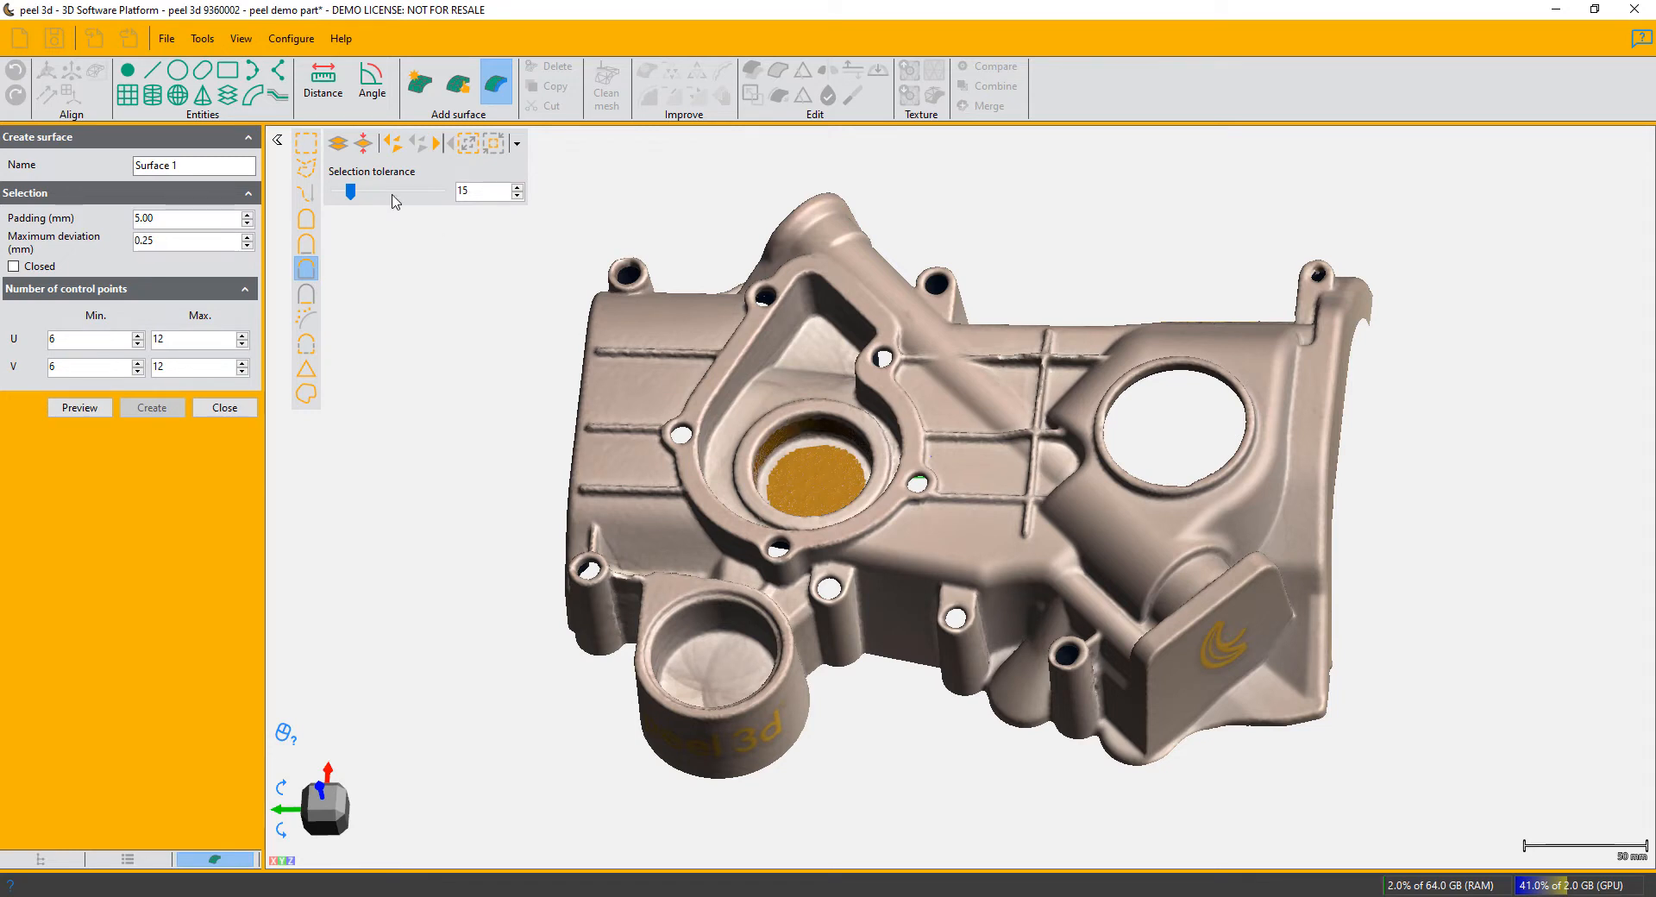
# - Extend the mesh selection to fill the gaps inside the central recess and cover its raised circular rim
pyautogui.click(470, 145)
pyautogui.click(471, 146)
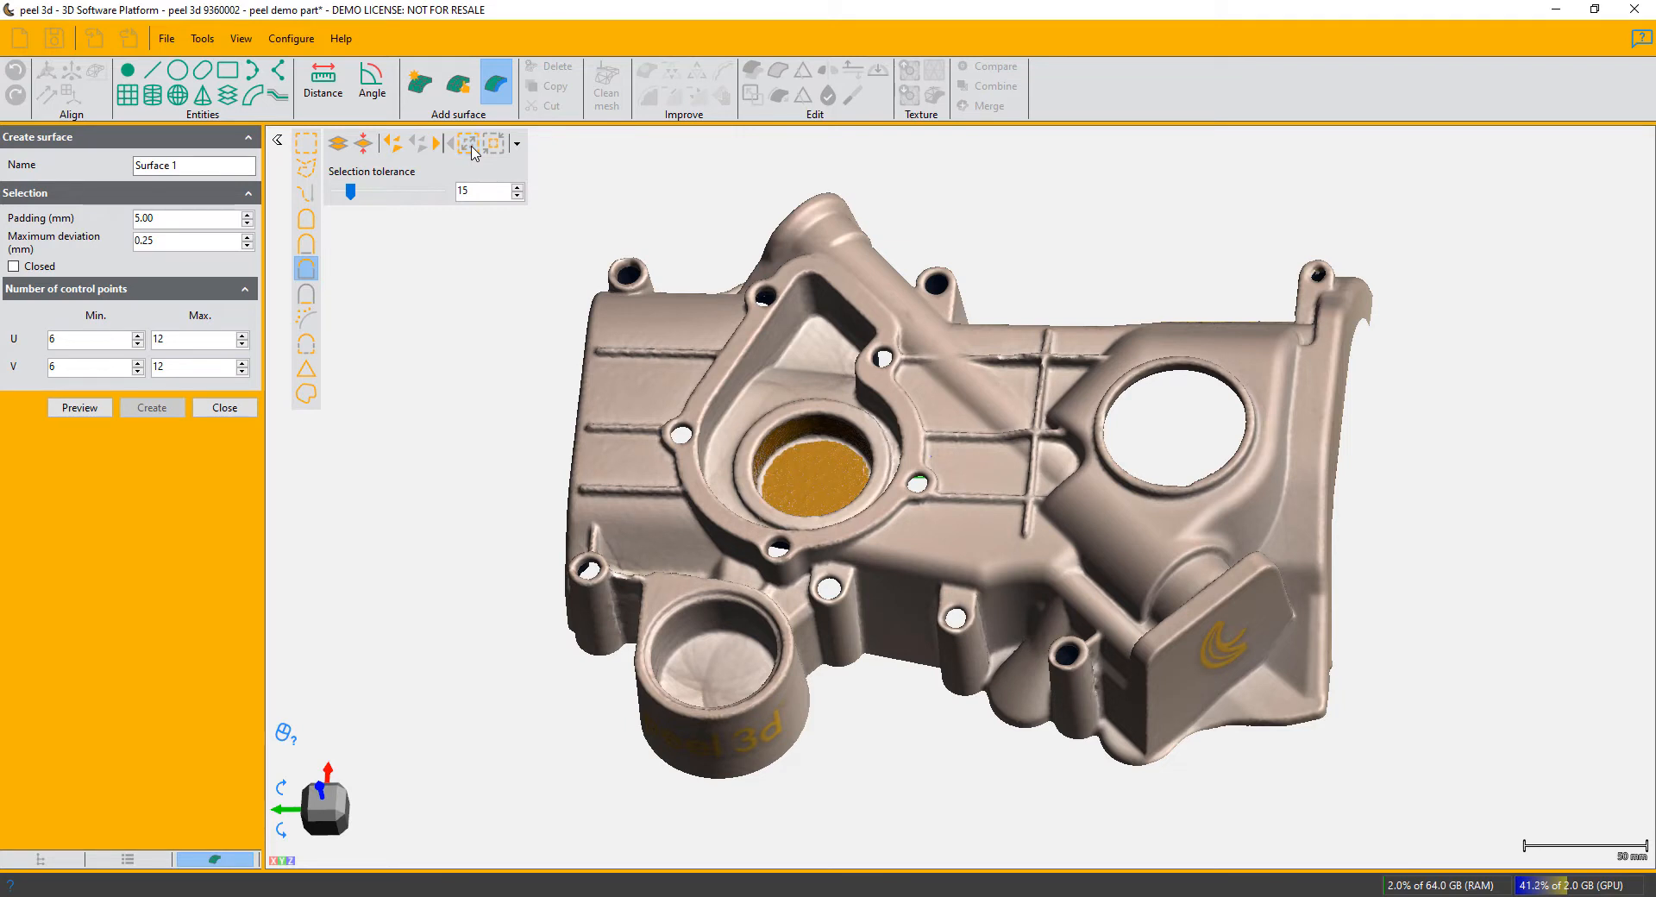
pyautogui.click(470, 147)
pyautogui.click(470, 146)
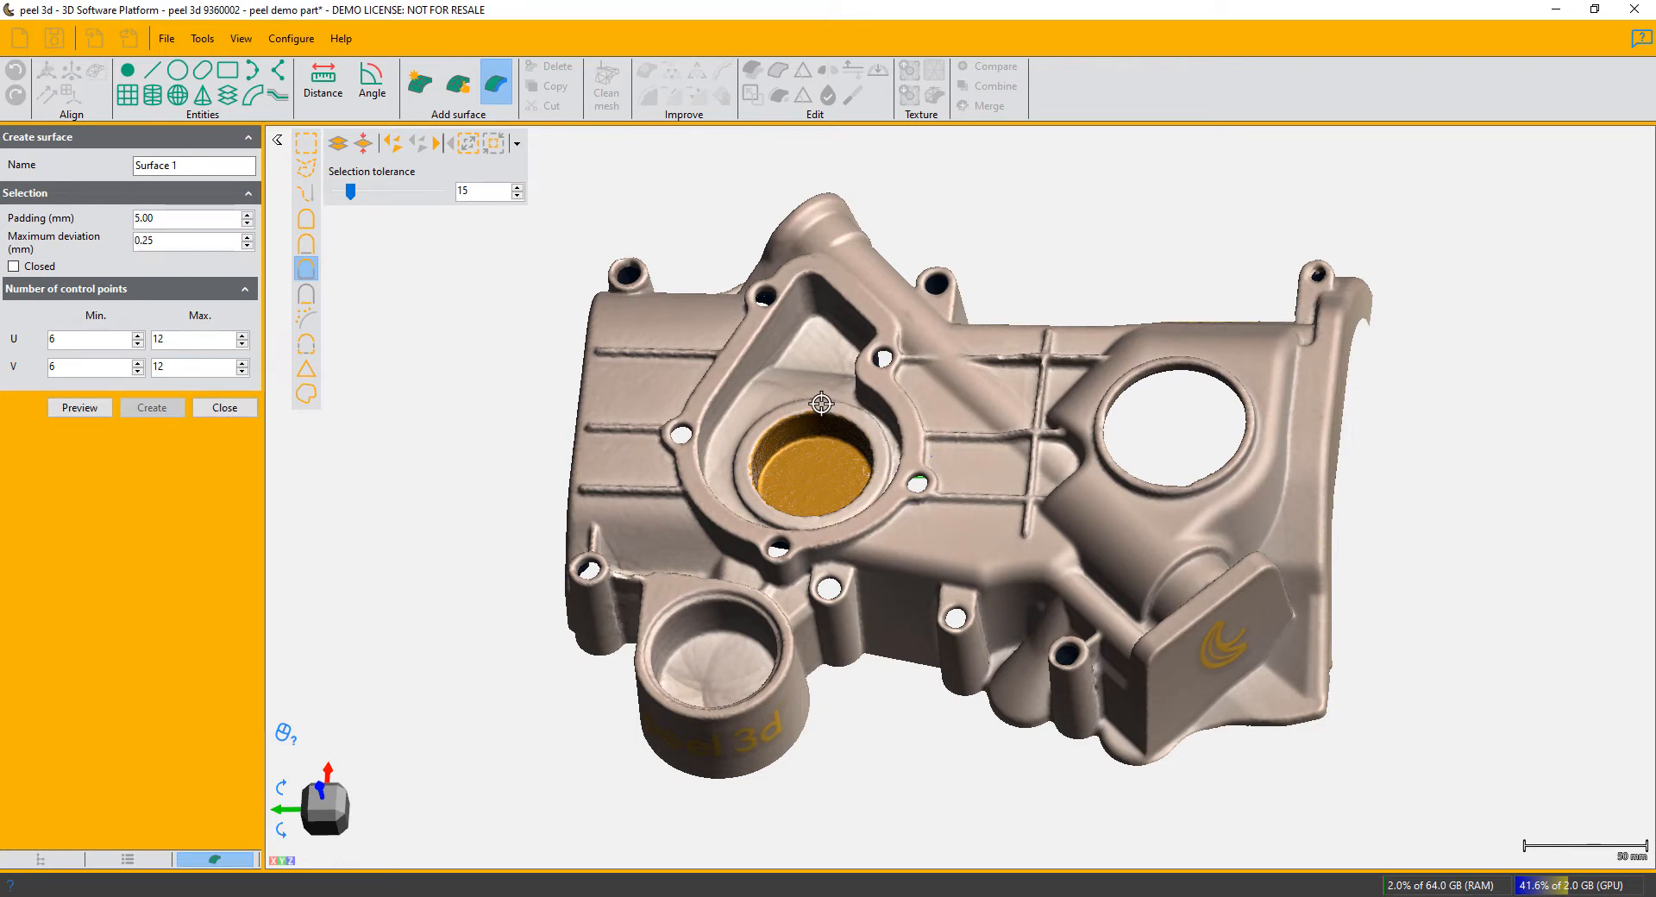
pyautogui.moveTo(821, 403)
pyautogui.mouseDown()
pyautogui.moveTo(867, 427)
pyautogui.moveTo(806, 522)
pyautogui.moveTo(752, 478)
pyautogui.mouseUp()
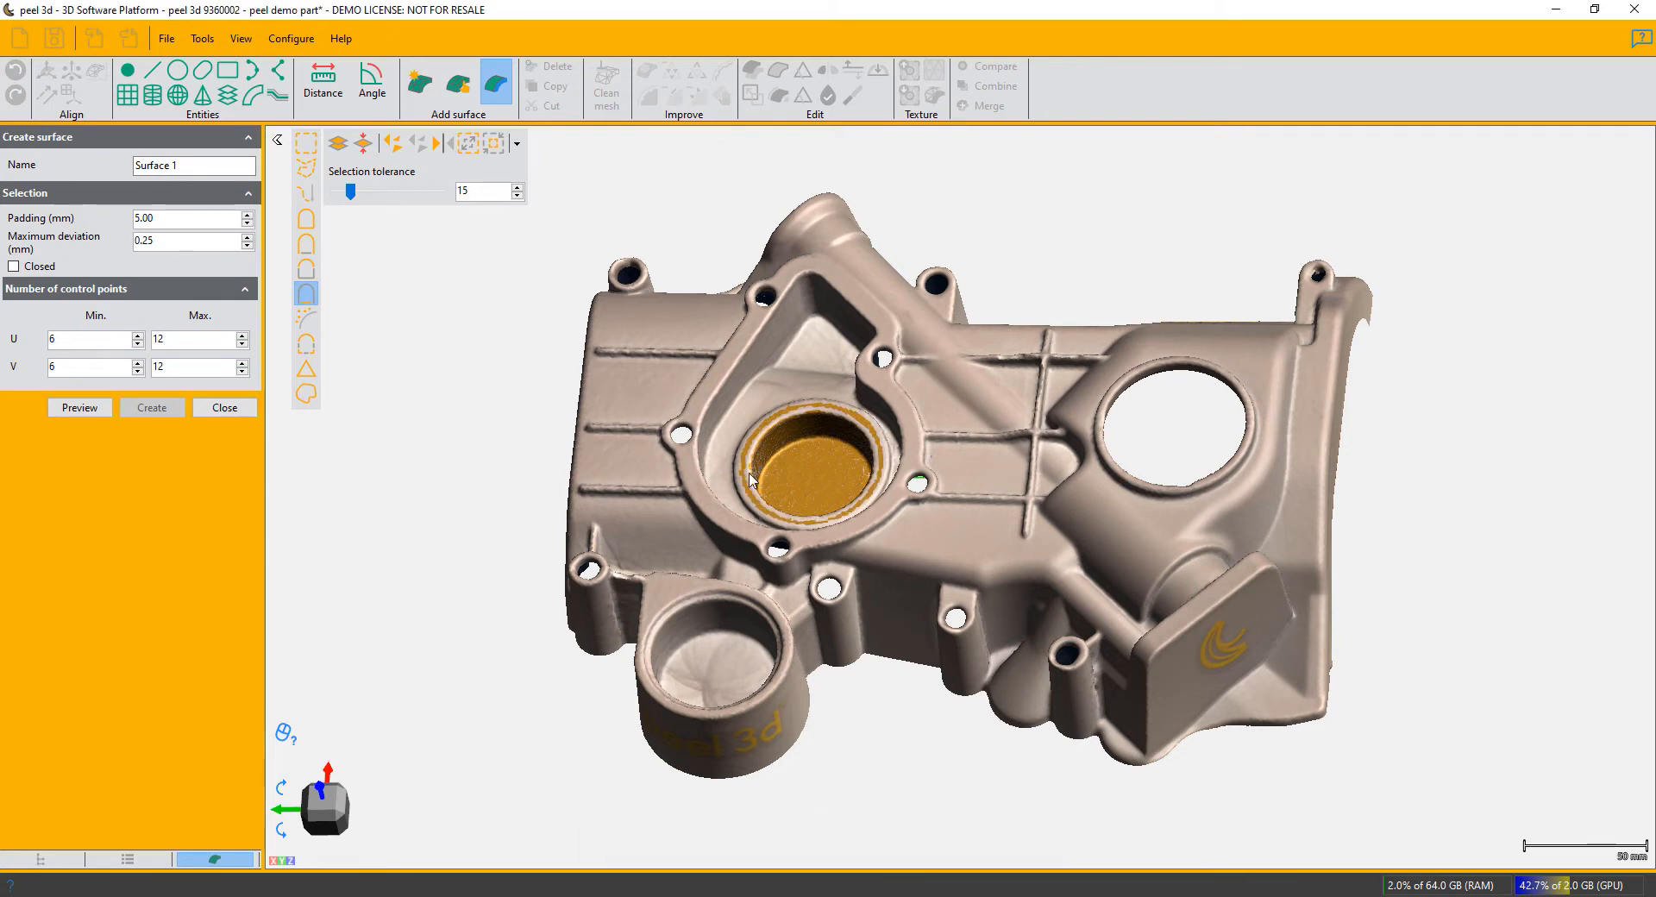
pyautogui.click(467, 145)
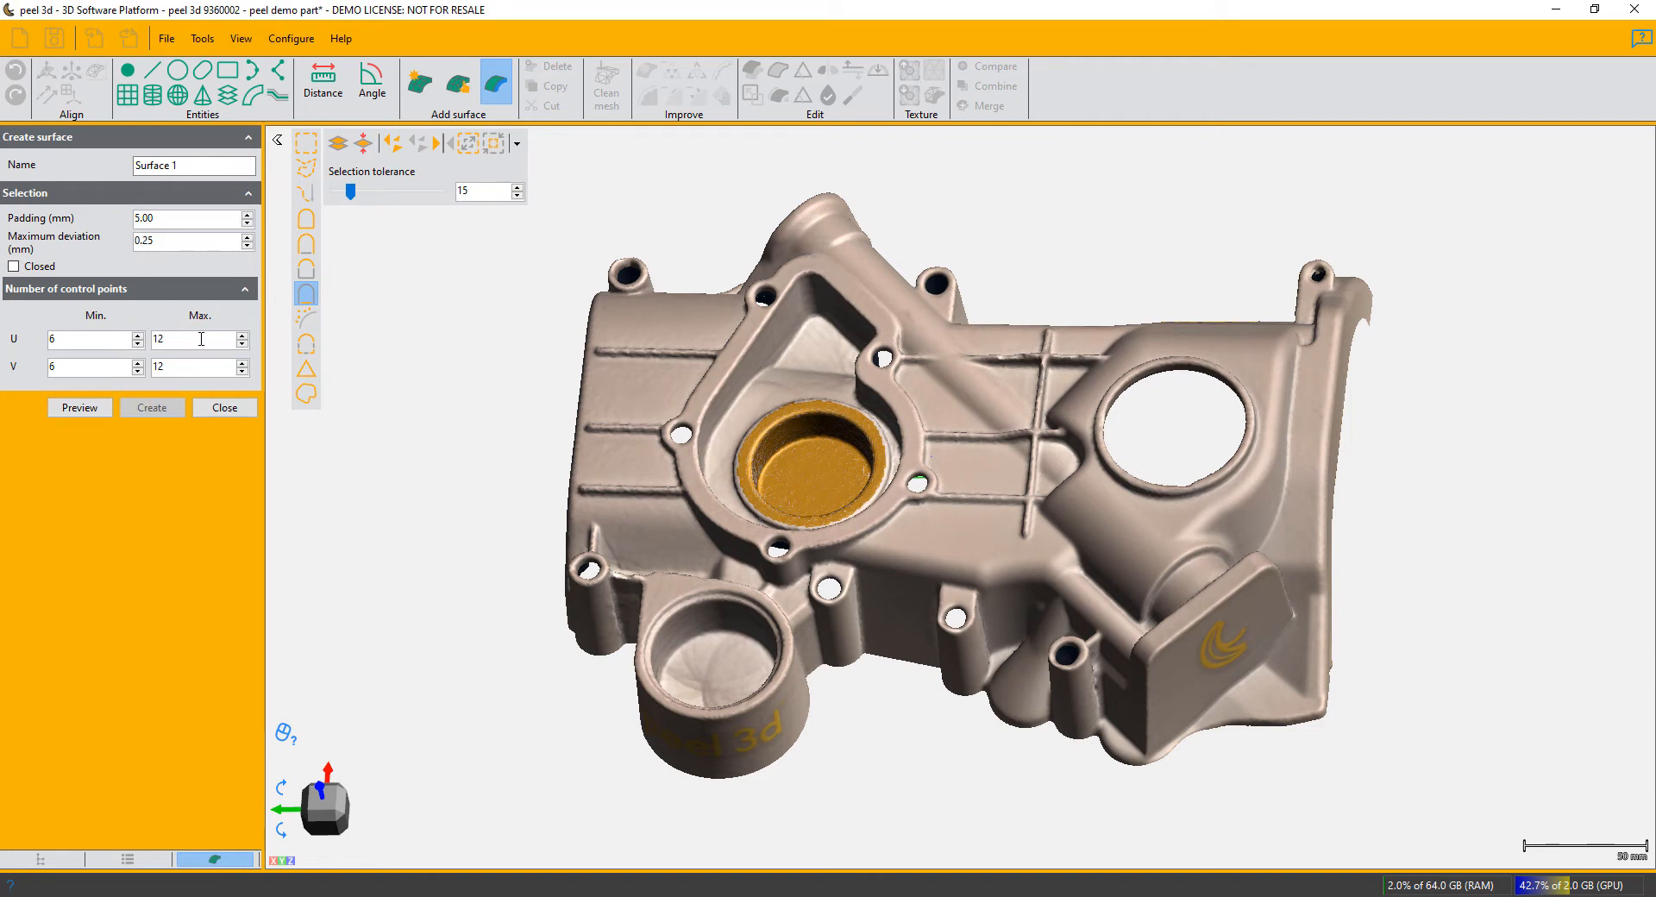
# - Preview the recess surface, raise its maximum control points to 24 in both U and V, and preview it again
pyautogui.click(79, 407)
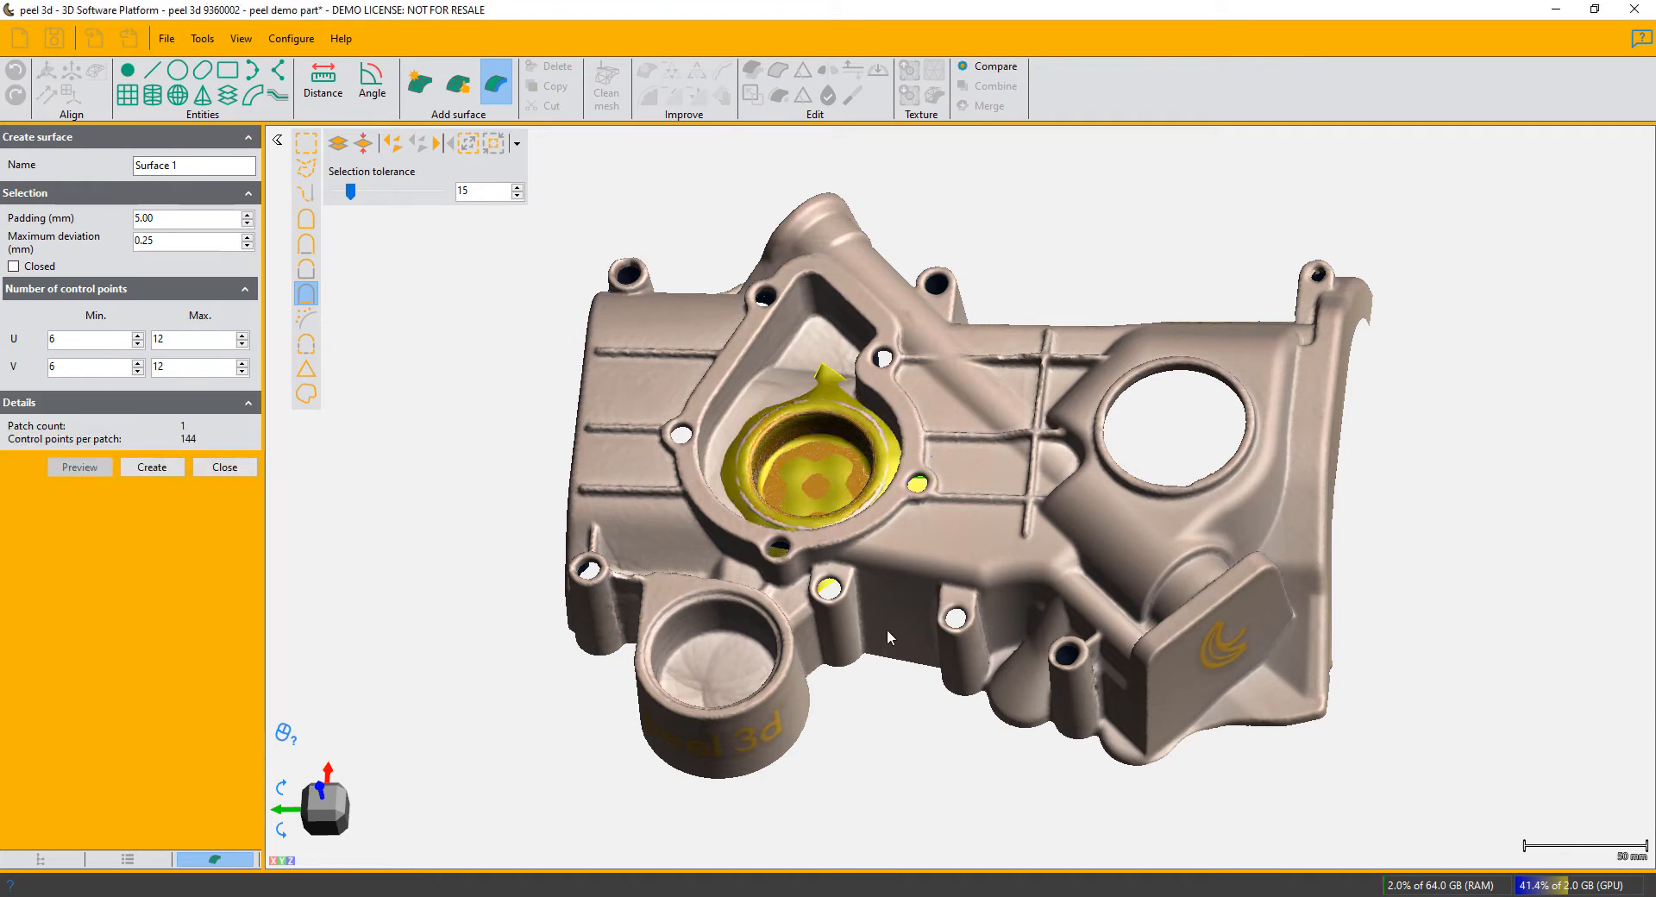
pyautogui.moveTo(890, 638)
pyautogui.mouseDown()
pyautogui.moveTo(892, 679)
pyautogui.moveTo(884, 528)
pyautogui.moveTo(889, 647)
pyautogui.mouseUp()
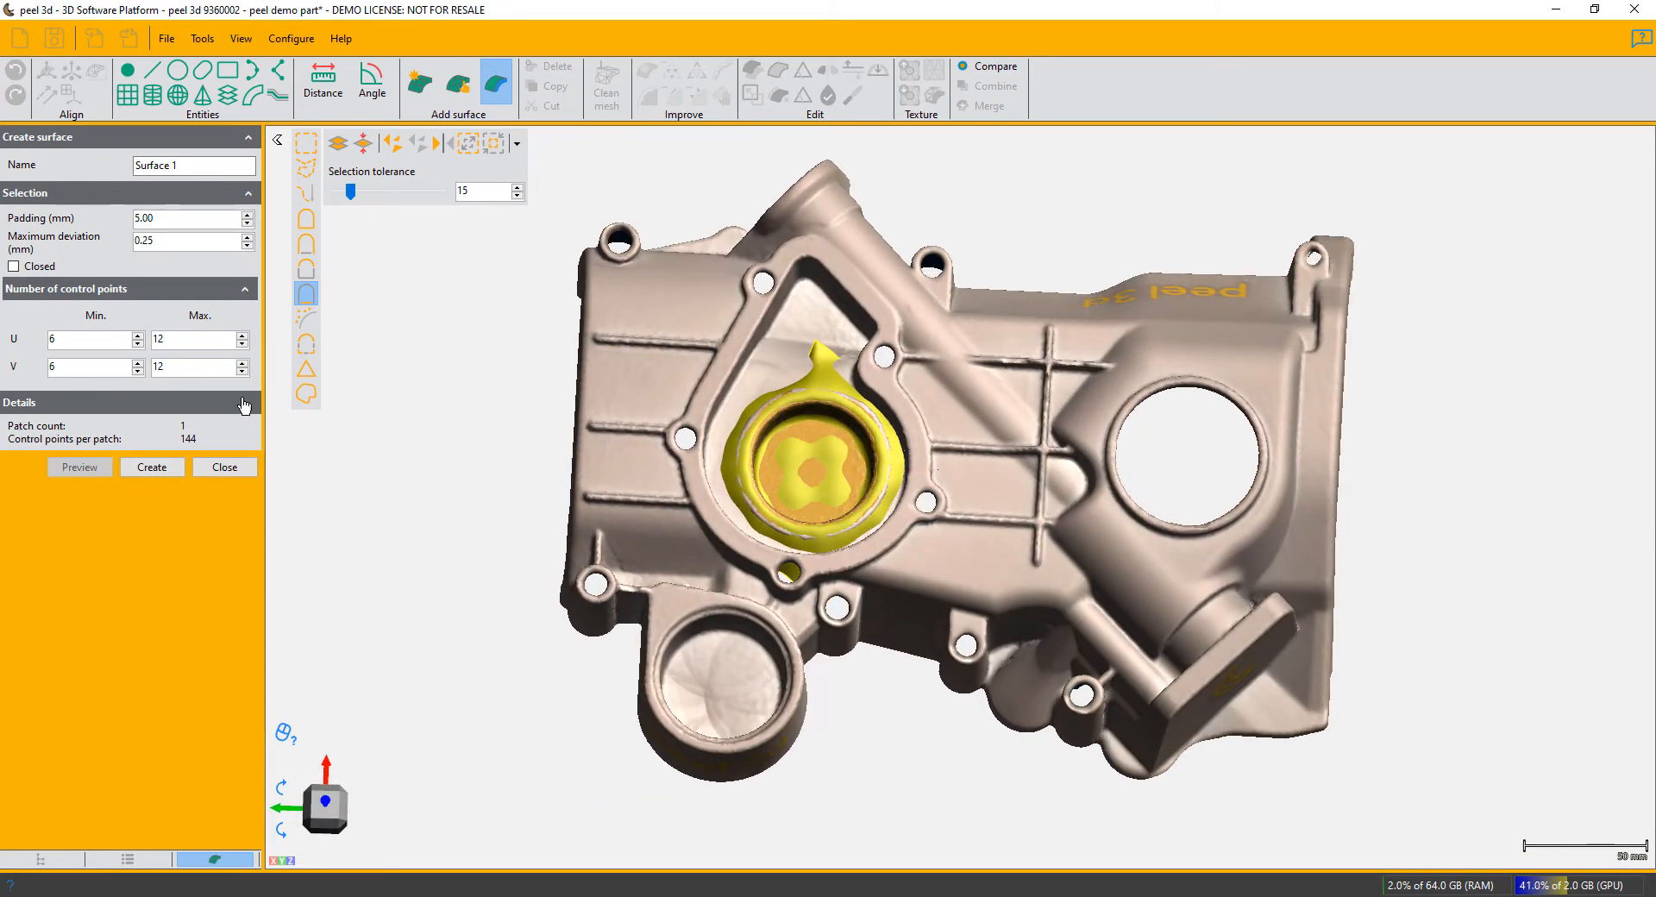
pyautogui.click(242, 336)
pyautogui.click(243, 336)
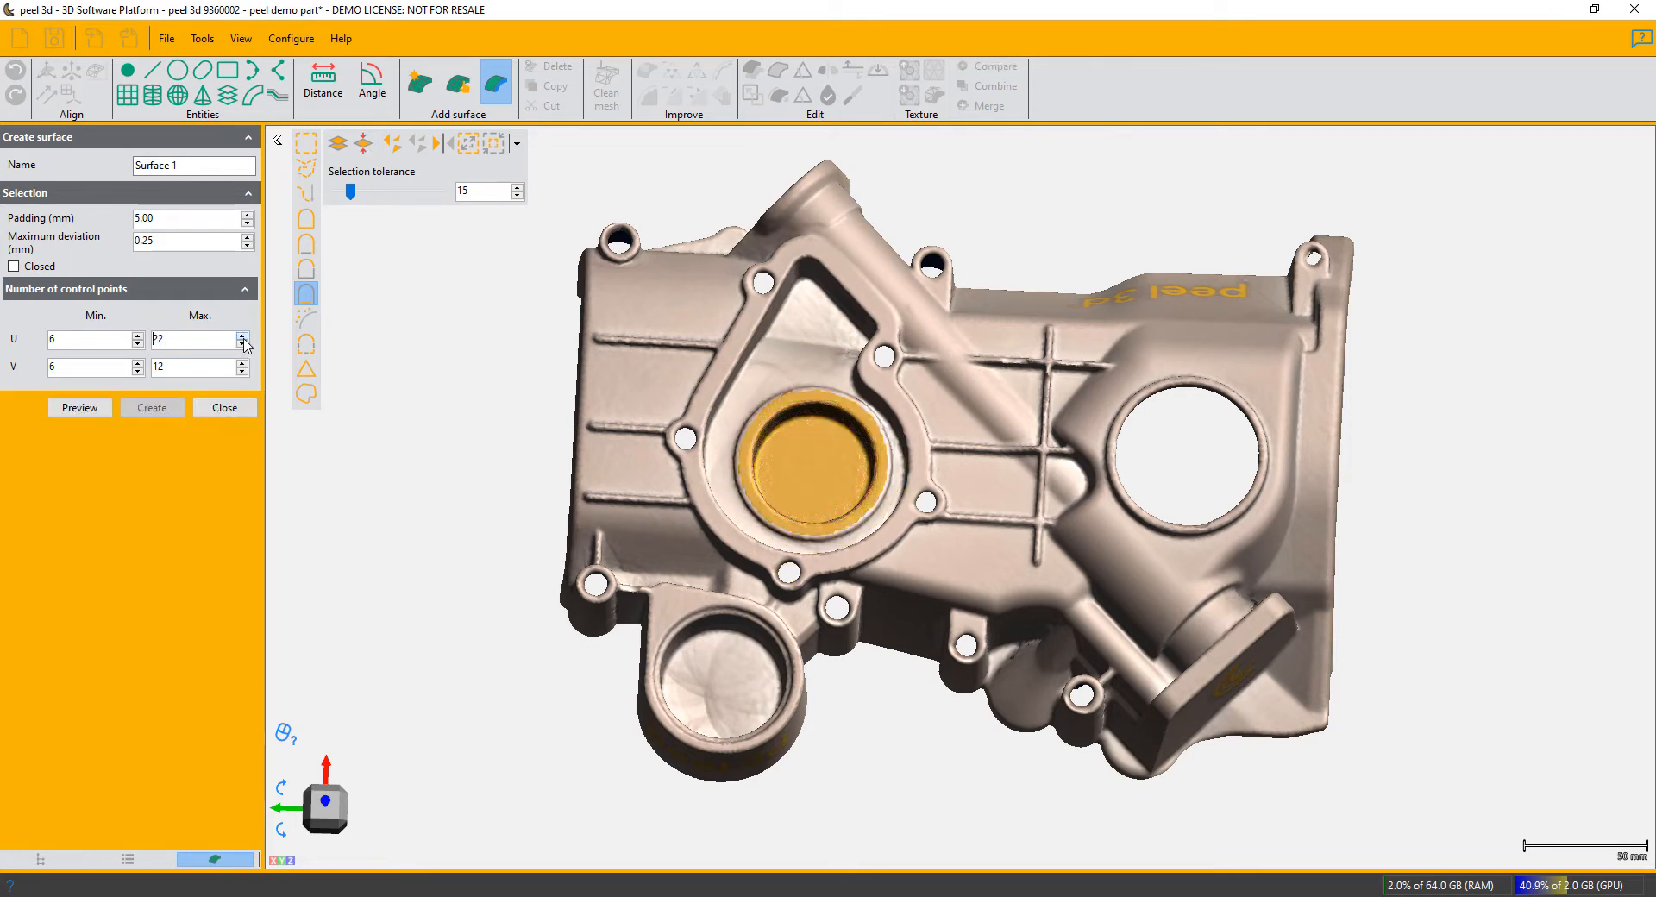
pyautogui.click(242, 363)
pyautogui.click(242, 363)
pyautogui.click(242, 364)
pyautogui.click(242, 363)
pyautogui.click(242, 363)
pyautogui.click(83, 407)
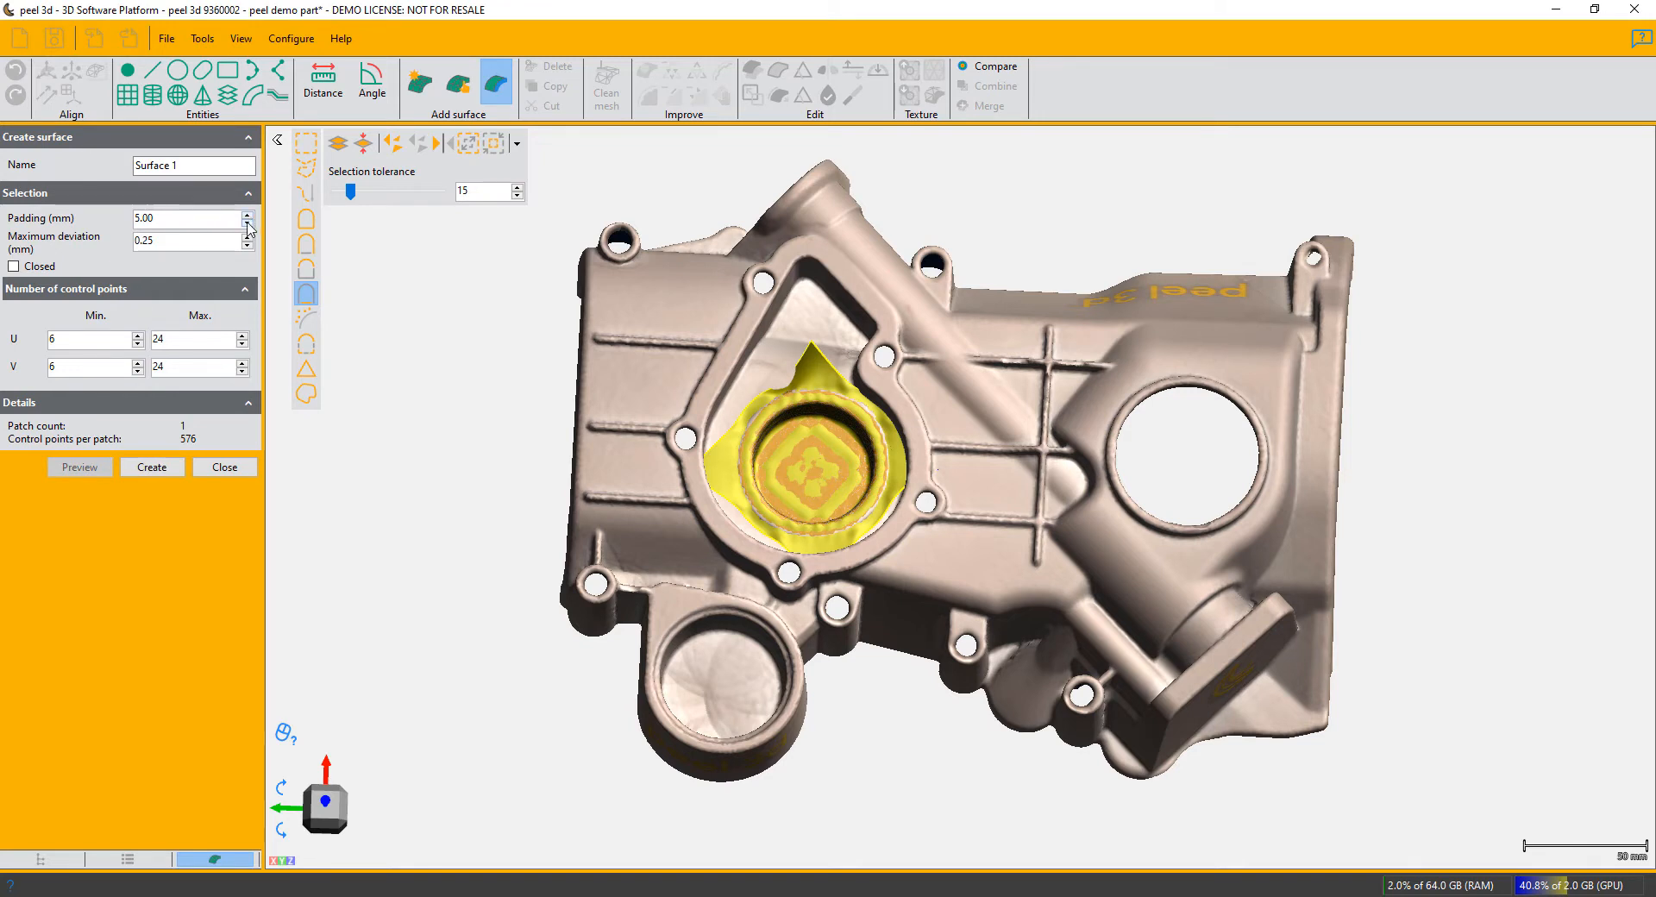
# - Set the padding to 0 mm, preview and create the recess surface, and select it in the mesh's entities
pyautogui.click(248, 226)
pyautogui.click(79, 407)
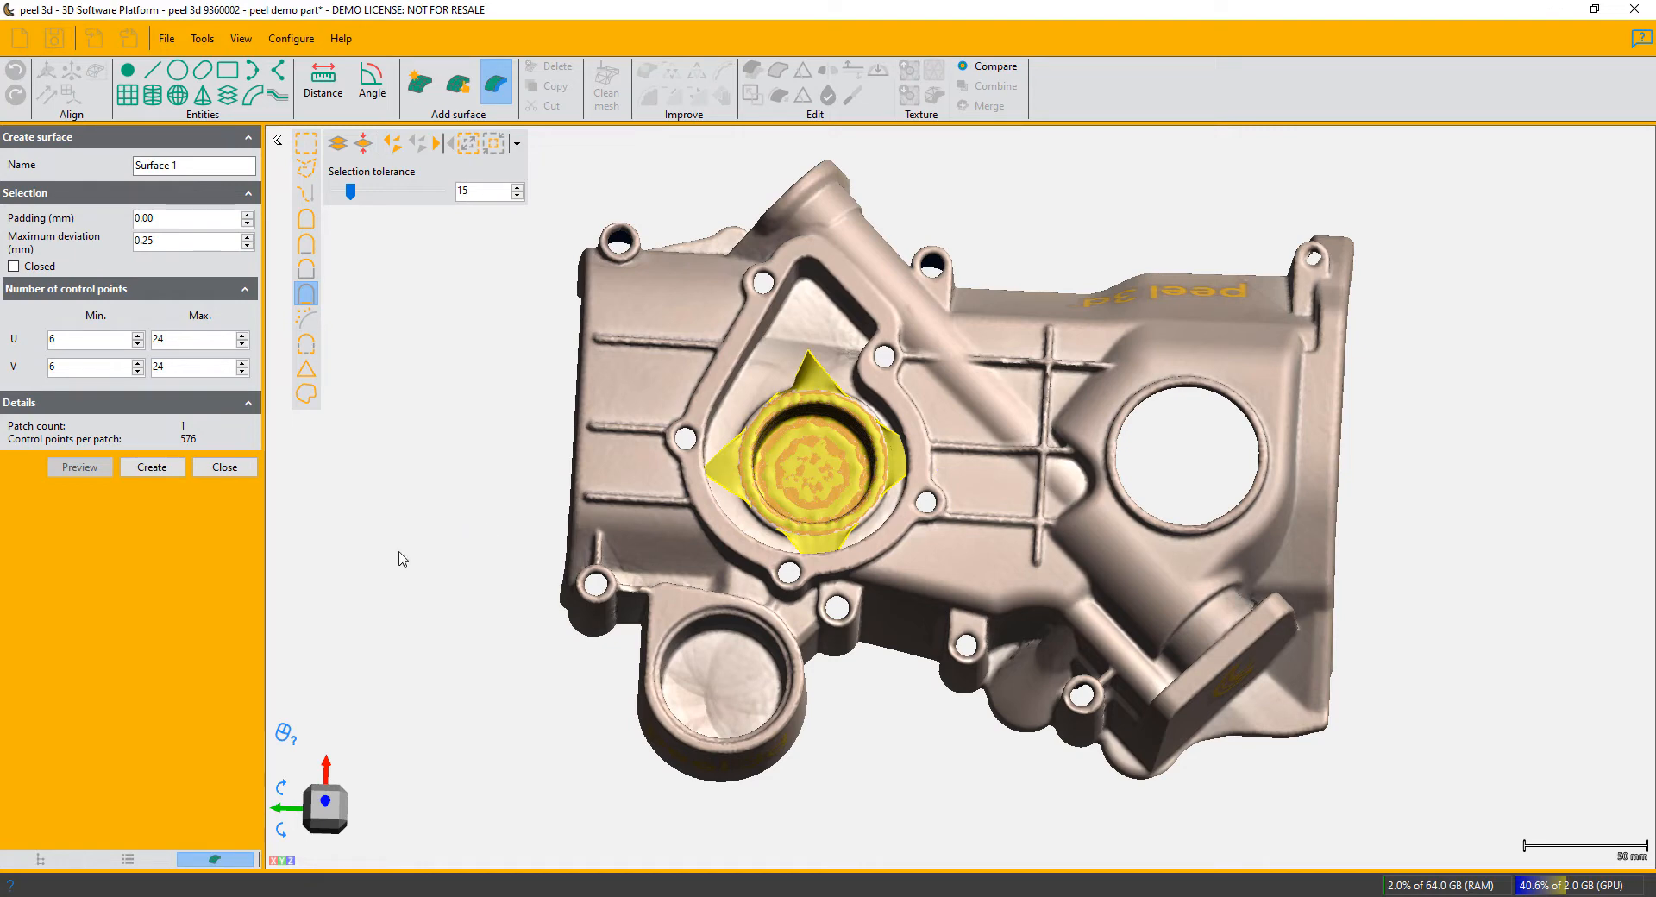
pyautogui.click(154, 469)
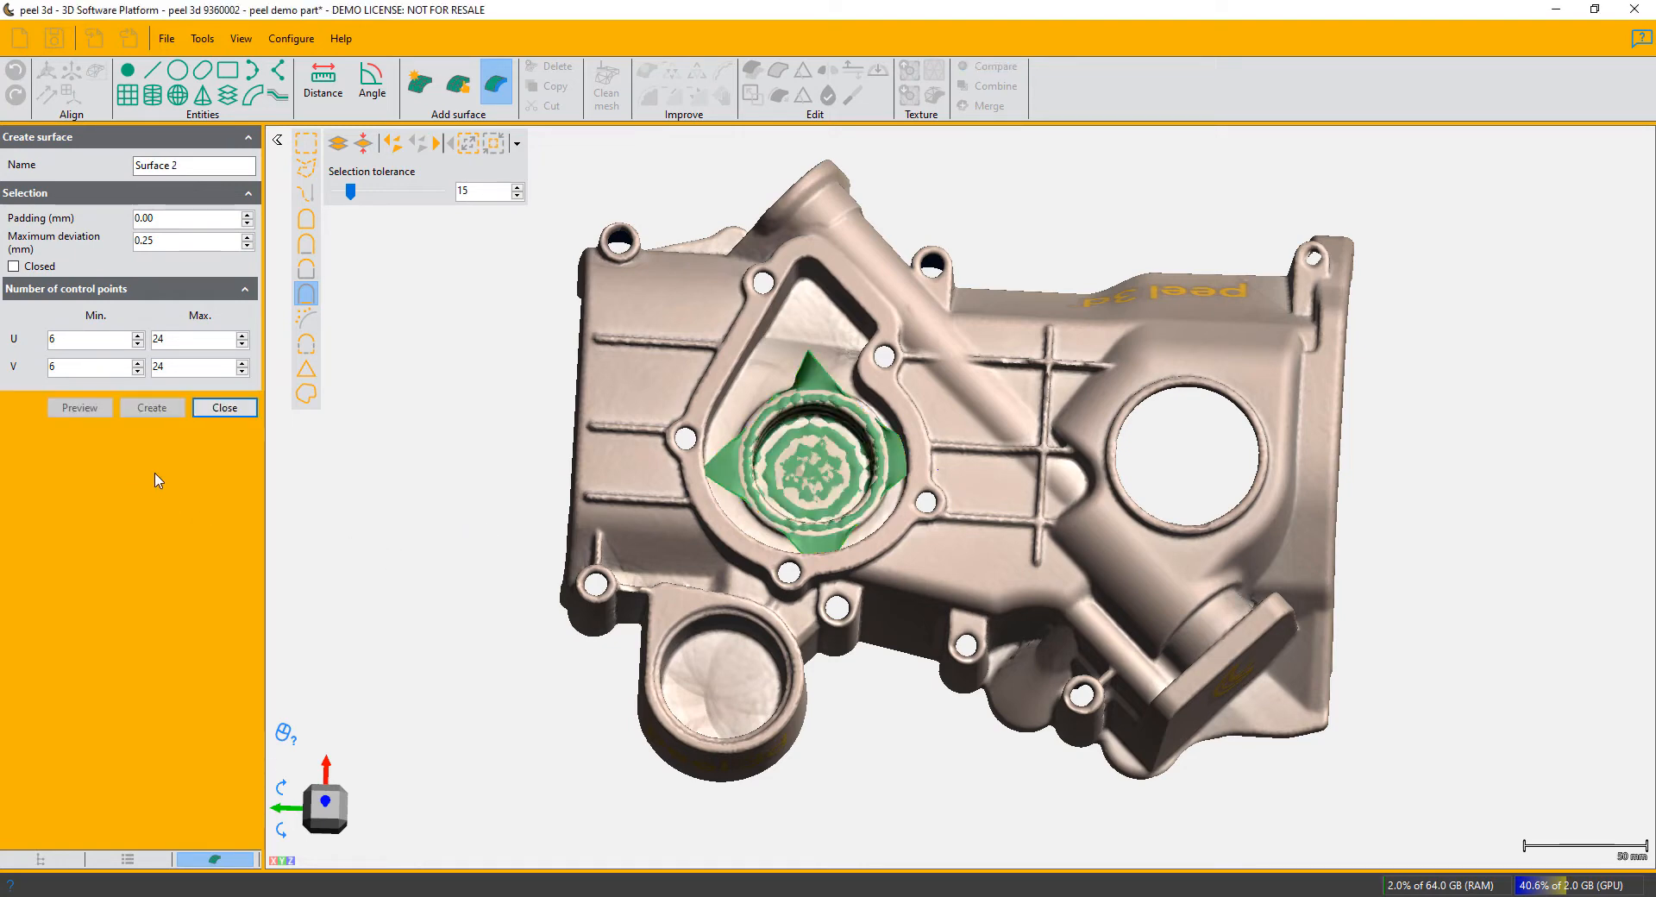
pyautogui.click(224, 408)
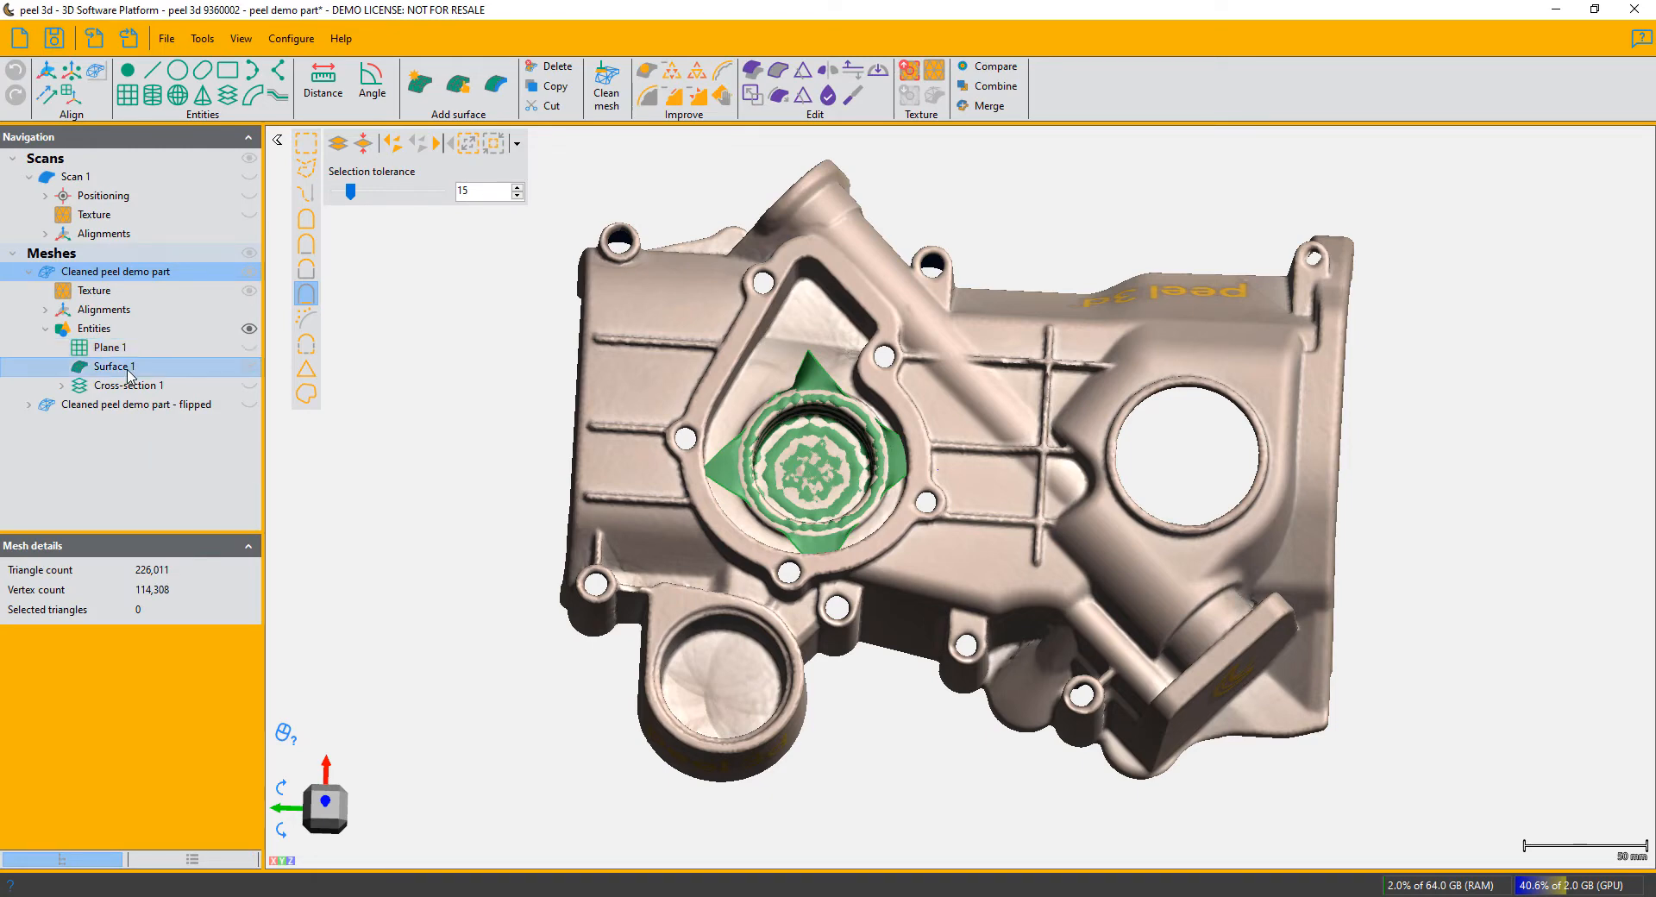
pyautogui.click(249, 368)
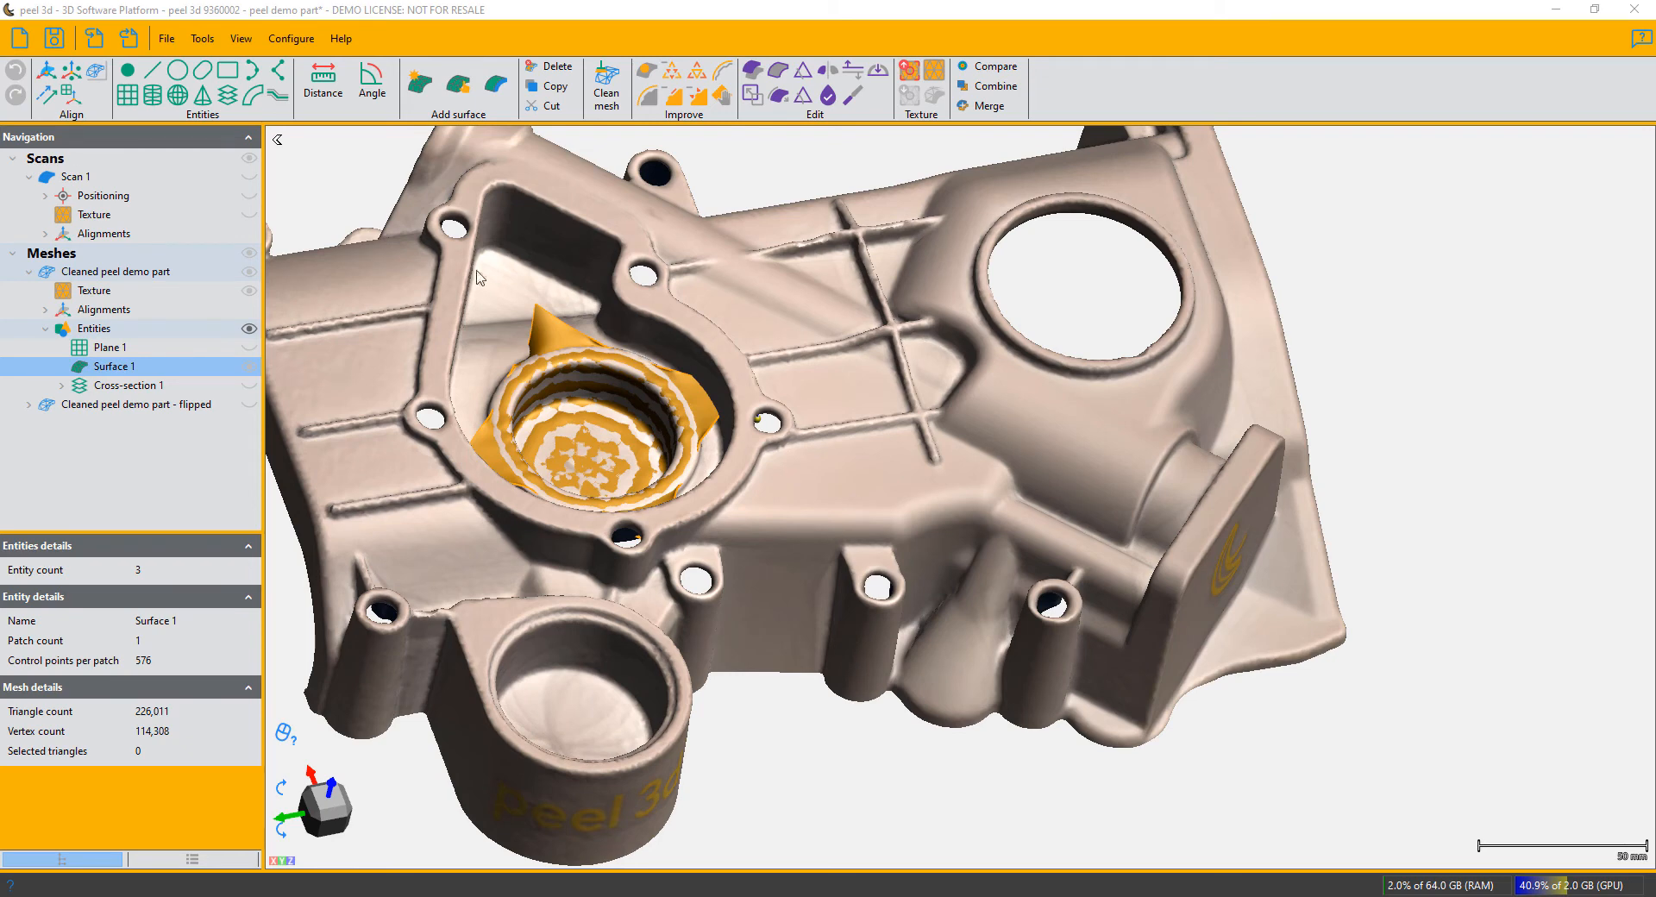
# - Start a surface from drawn boundaries and trace its first edge from the rib's end up to the large hole's rim
pyautogui.click(458, 90)
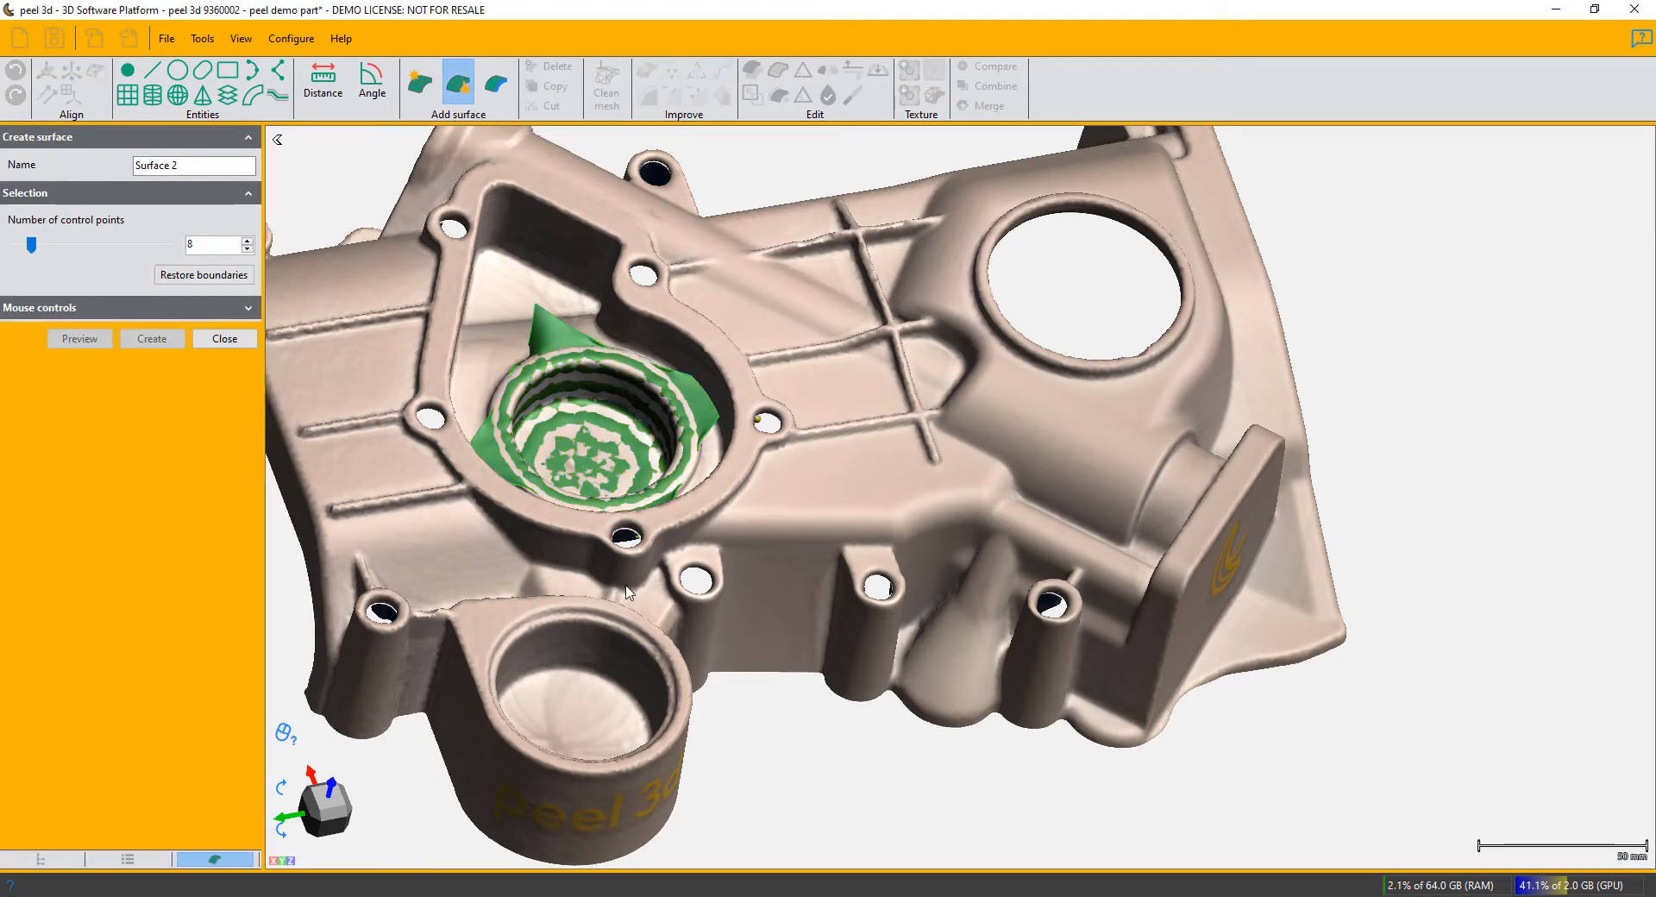
pyautogui.moveTo(914, 690); pyautogui.dragTo(919, 698)
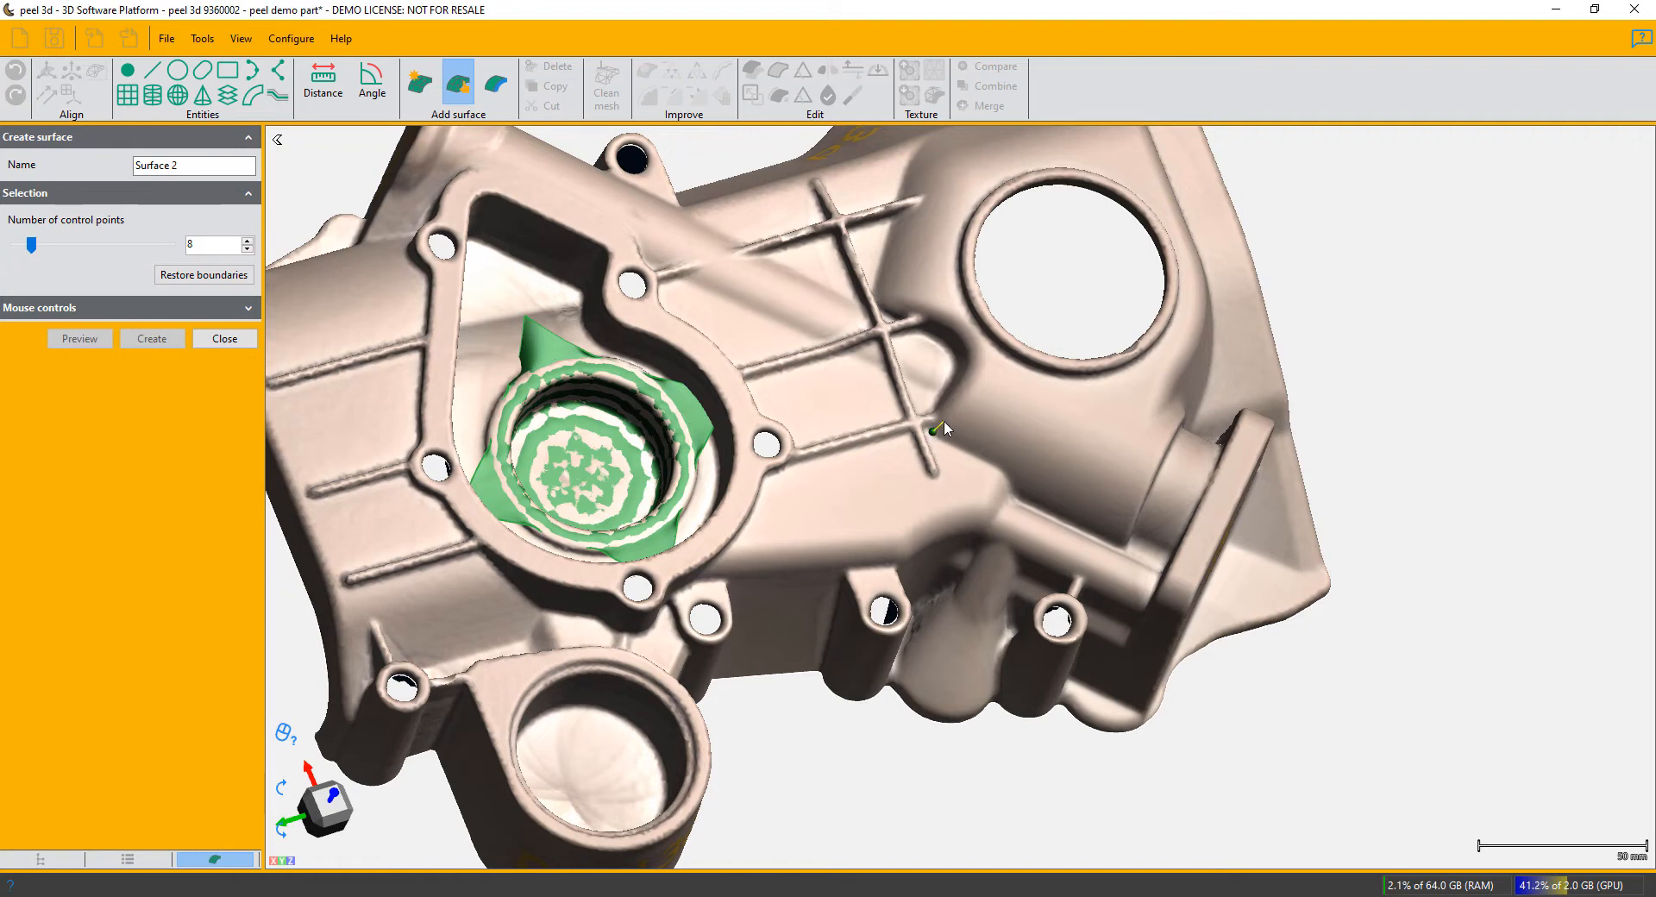
pyautogui.moveTo(944, 421); pyautogui.dragTo(956, 414)
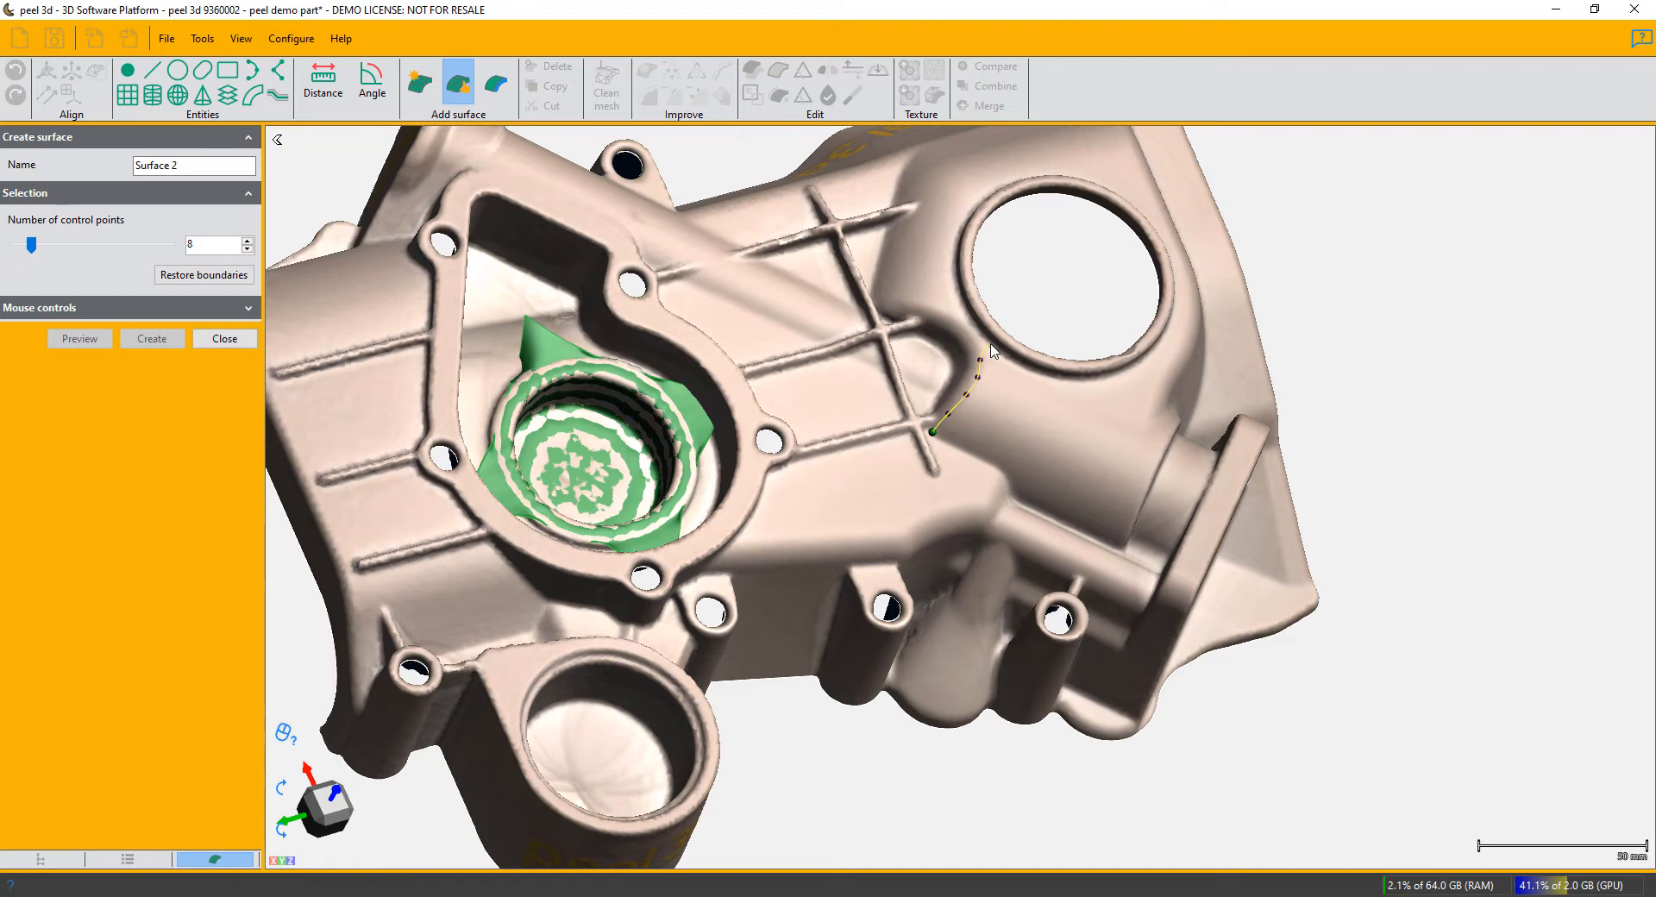
pyautogui.click(990, 344)
pyautogui.click(992, 346)
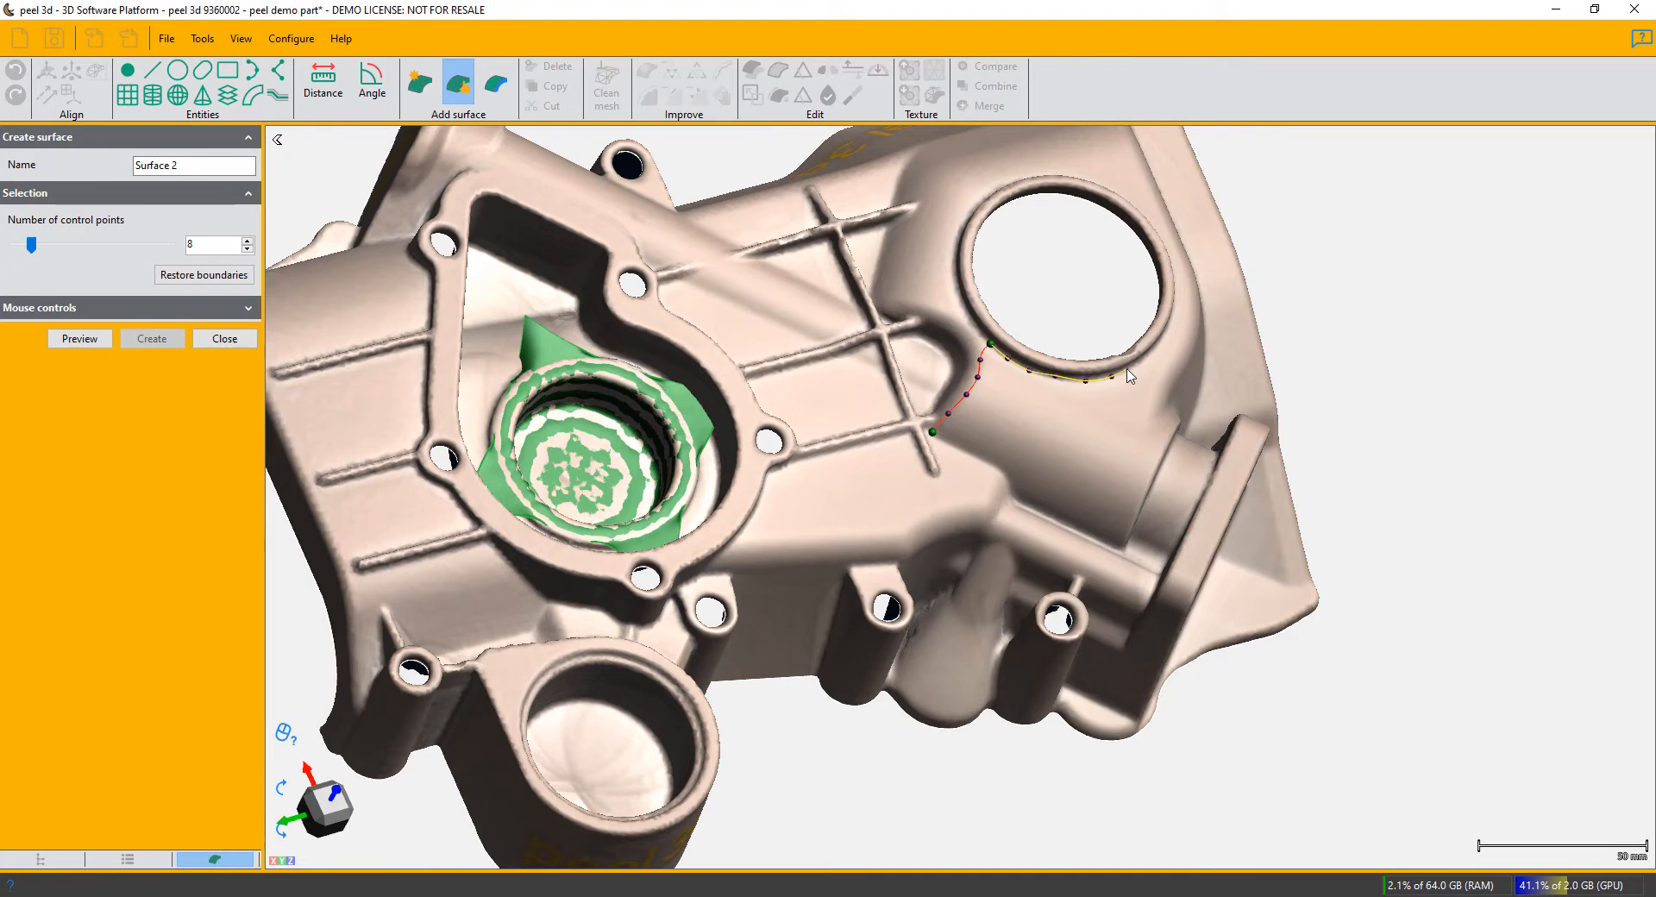
# - Continue the boundary along the hole's rim, down beside the flanged boss and along the lower tube, closing it at the first corner
pyautogui.click(1128, 370)
pyautogui.click(1167, 442)
pyautogui.scroll(5, 1121, 551)
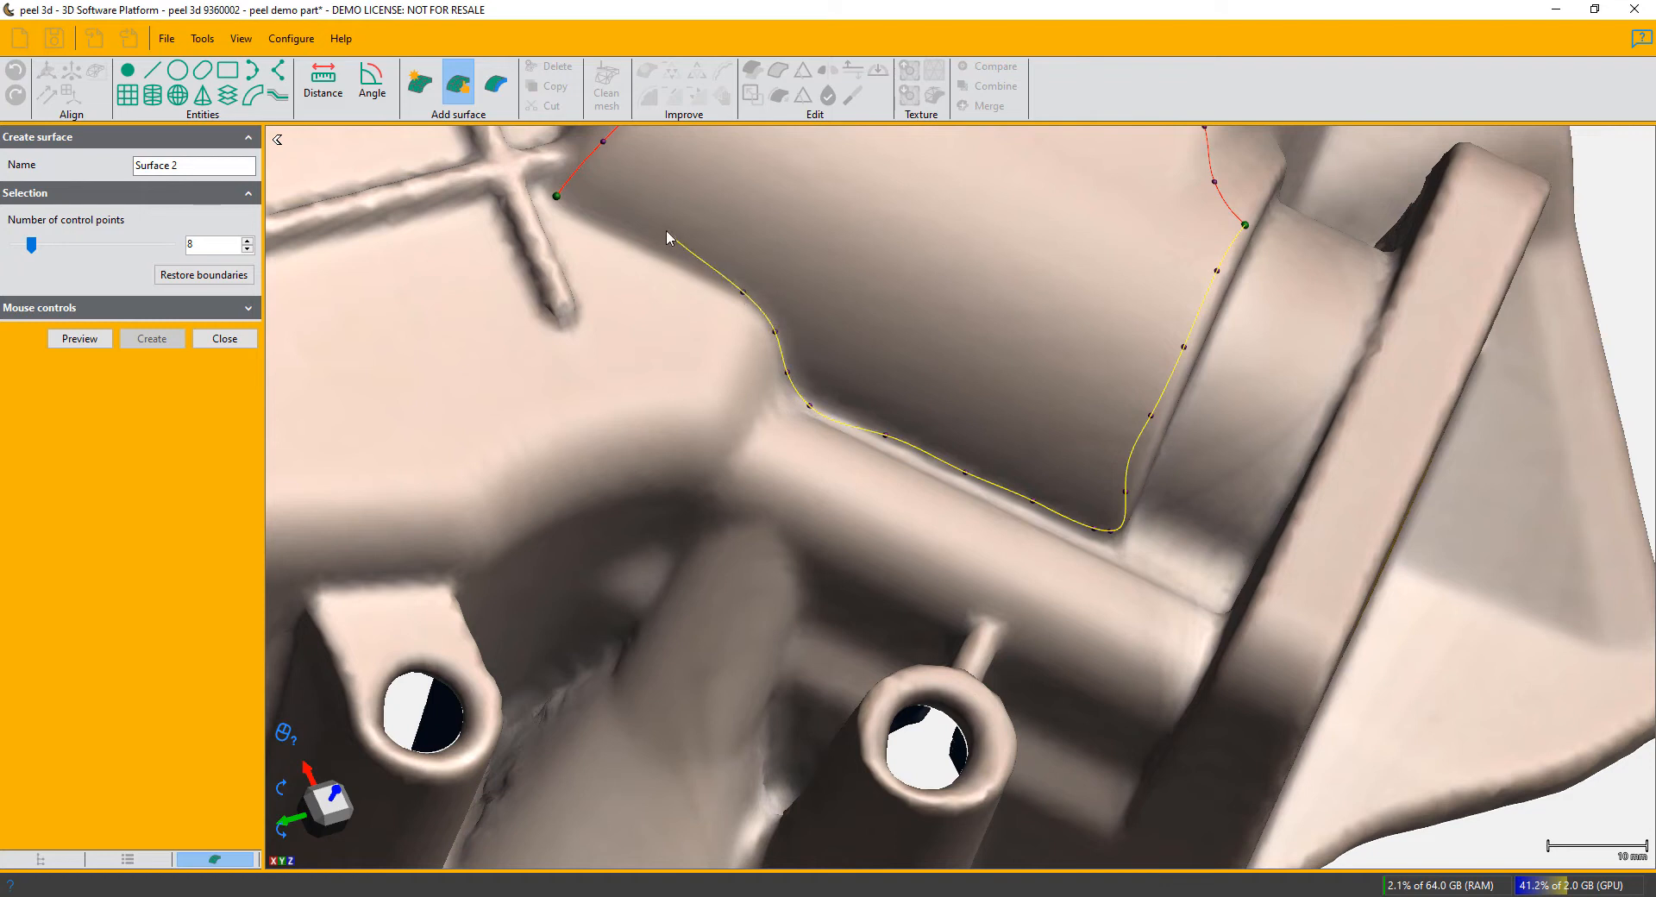
pyautogui.click(556, 197)
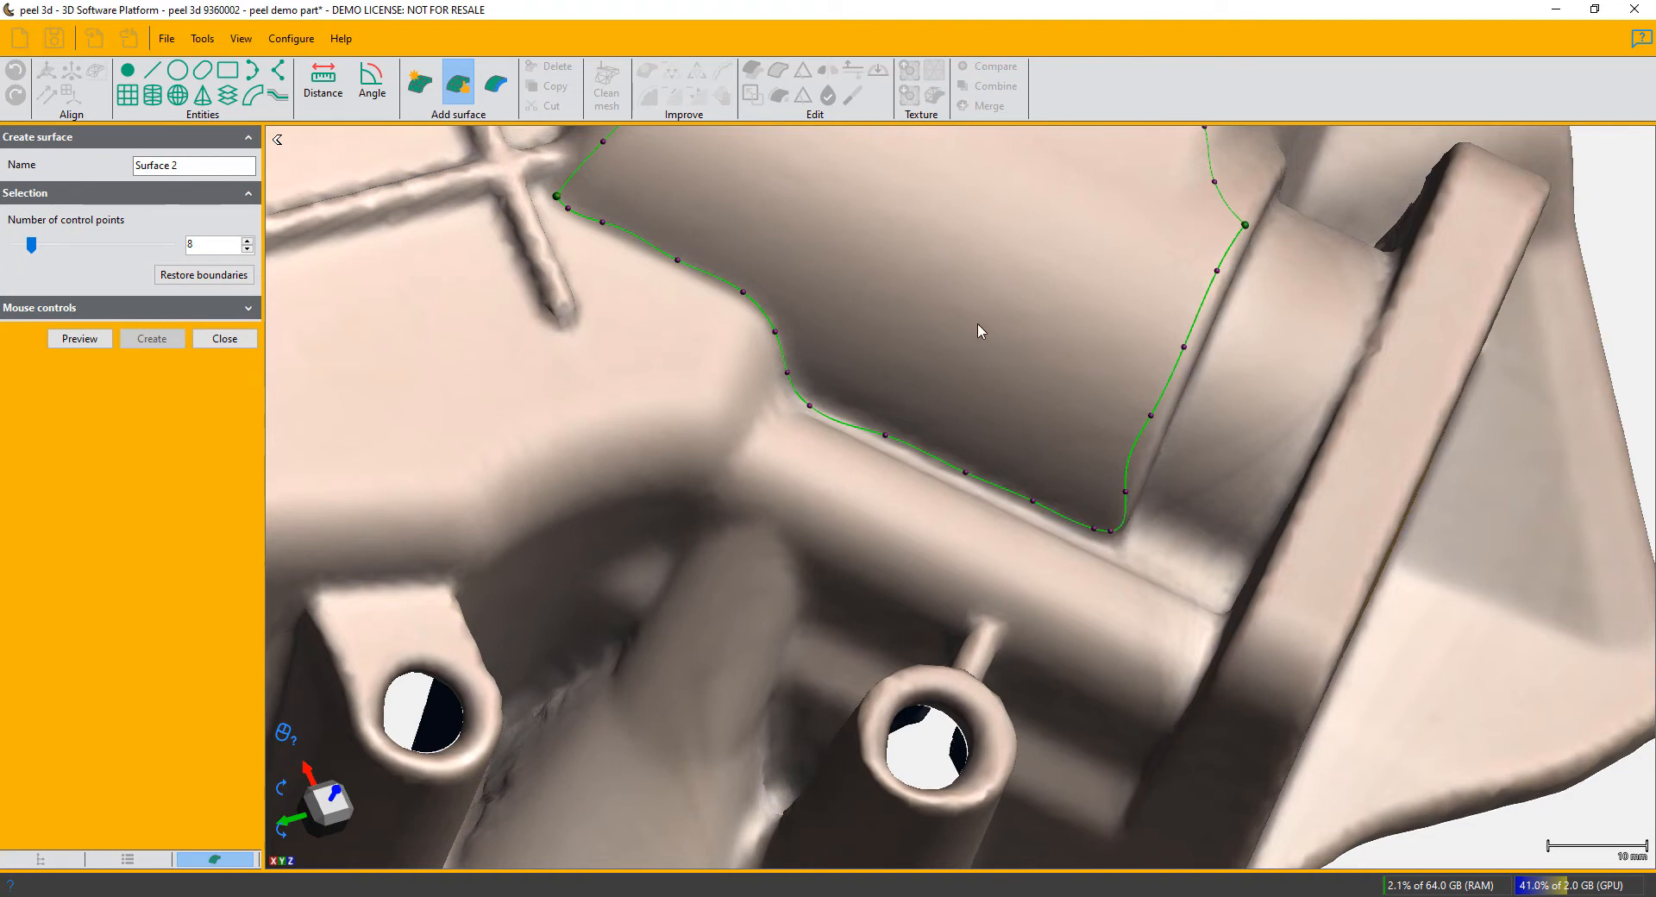
# - Trace a second patch from the shared corner around the flanged boss, up the outer side and back along the large hole's rim
pyautogui.scroll(-3, 1107, 539)
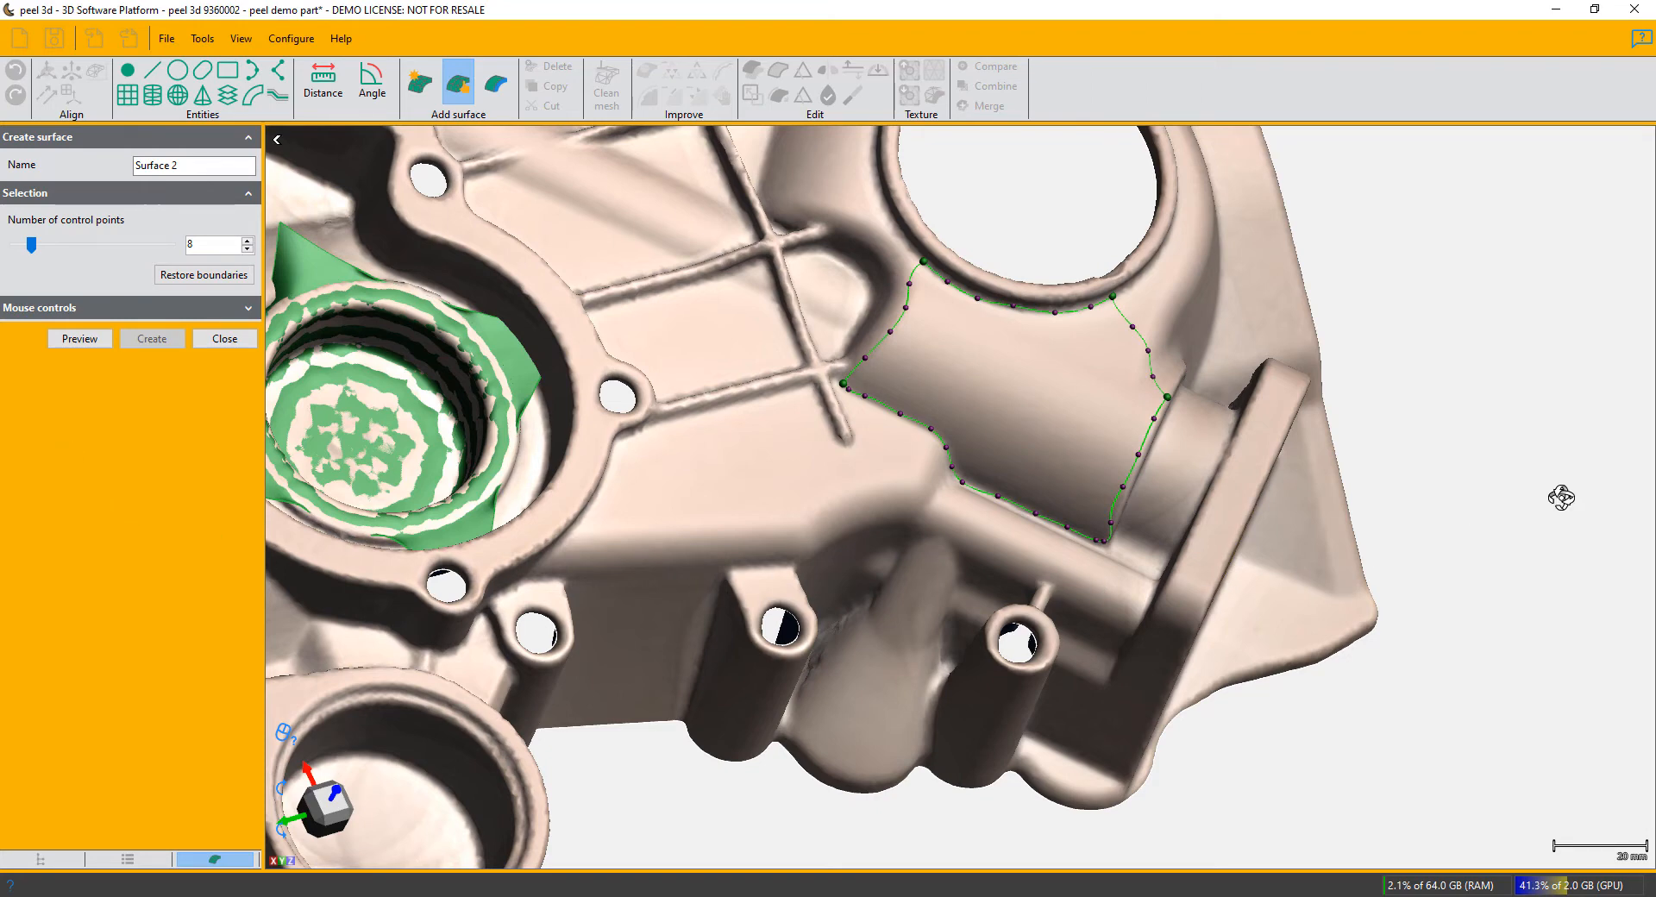
pyautogui.moveTo(1563, 492); pyautogui.dragTo(1528, 505)
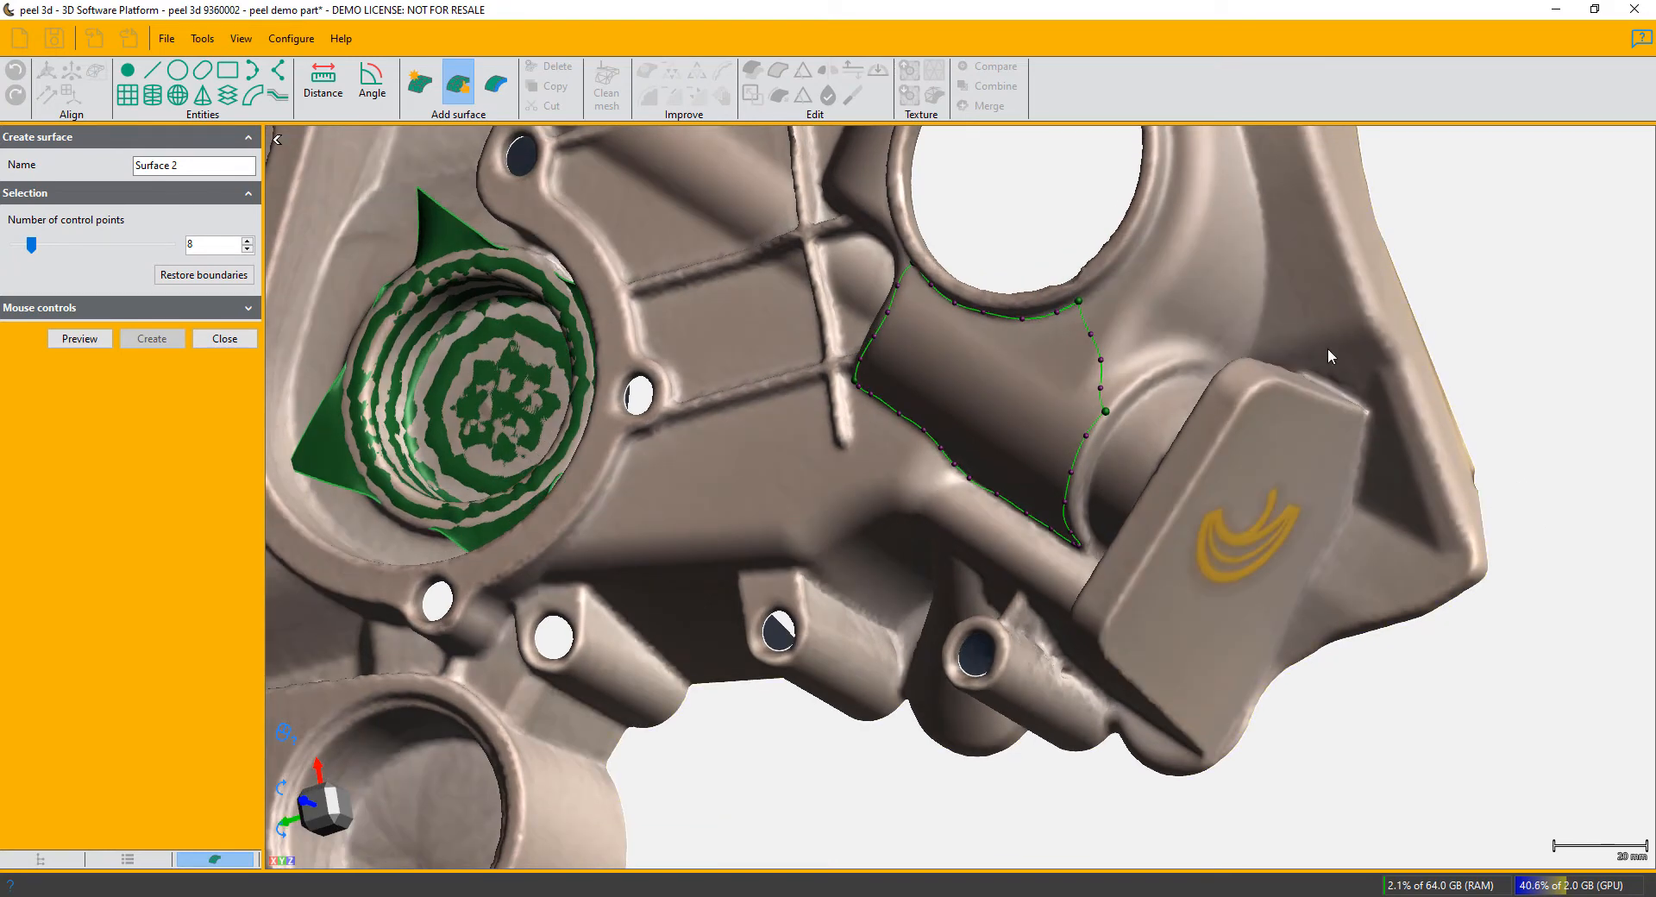
pyautogui.moveTo(1486, 302); pyautogui.dragTo(1482, 308)
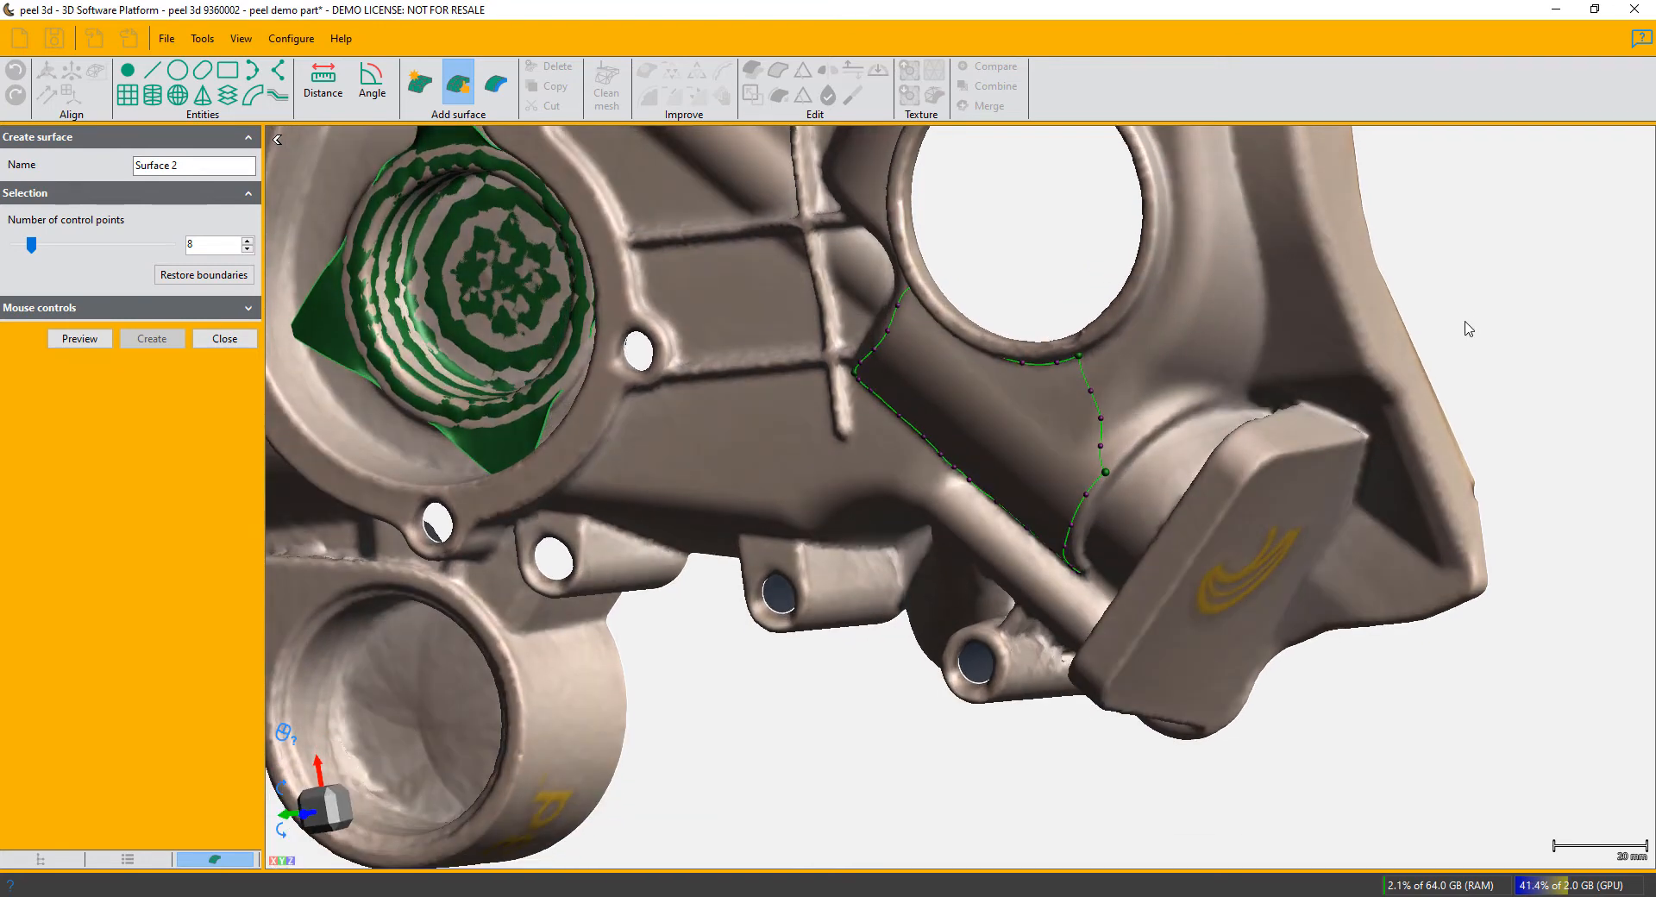
pyautogui.click(1107, 474)
pyautogui.click(1198, 394)
pyautogui.click(1226, 396)
pyautogui.click(1249, 385)
pyautogui.click(1260, 255)
pyautogui.click(1170, 254)
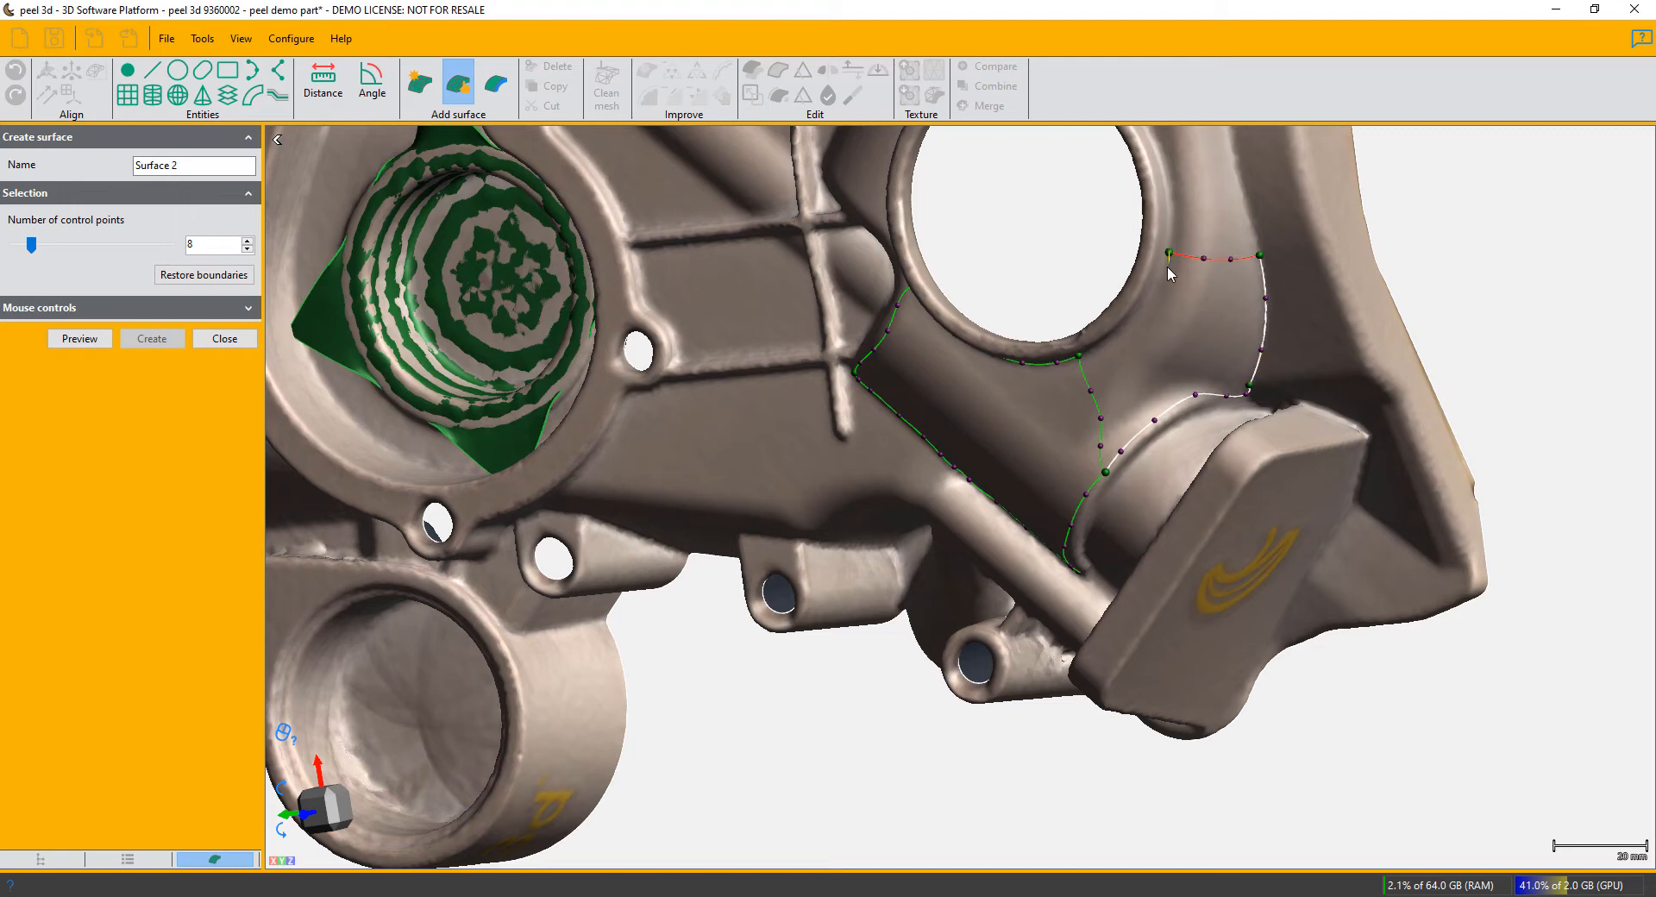
pyautogui.click(1081, 357)
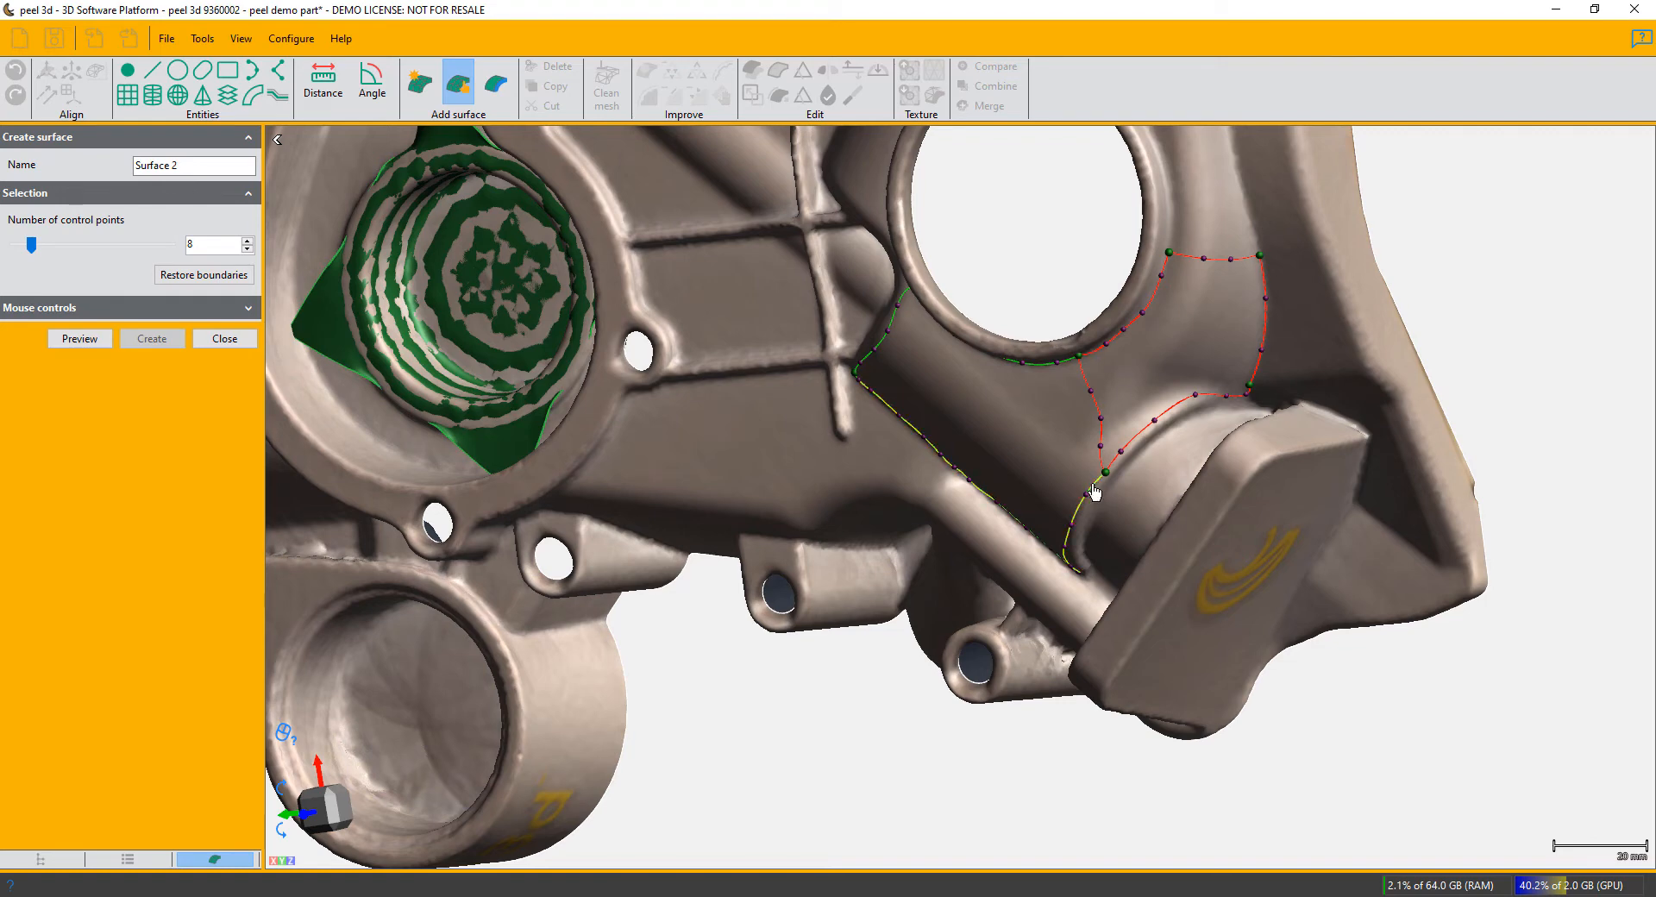
# - Remove the extra boundary point next to the second patch's corner above the flanged boss
pyautogui.scroll(-1, 1544, 215)
pyautogui.moveTo(1511, 347); pyautogui.dragTo(1330, 414, button='middle')
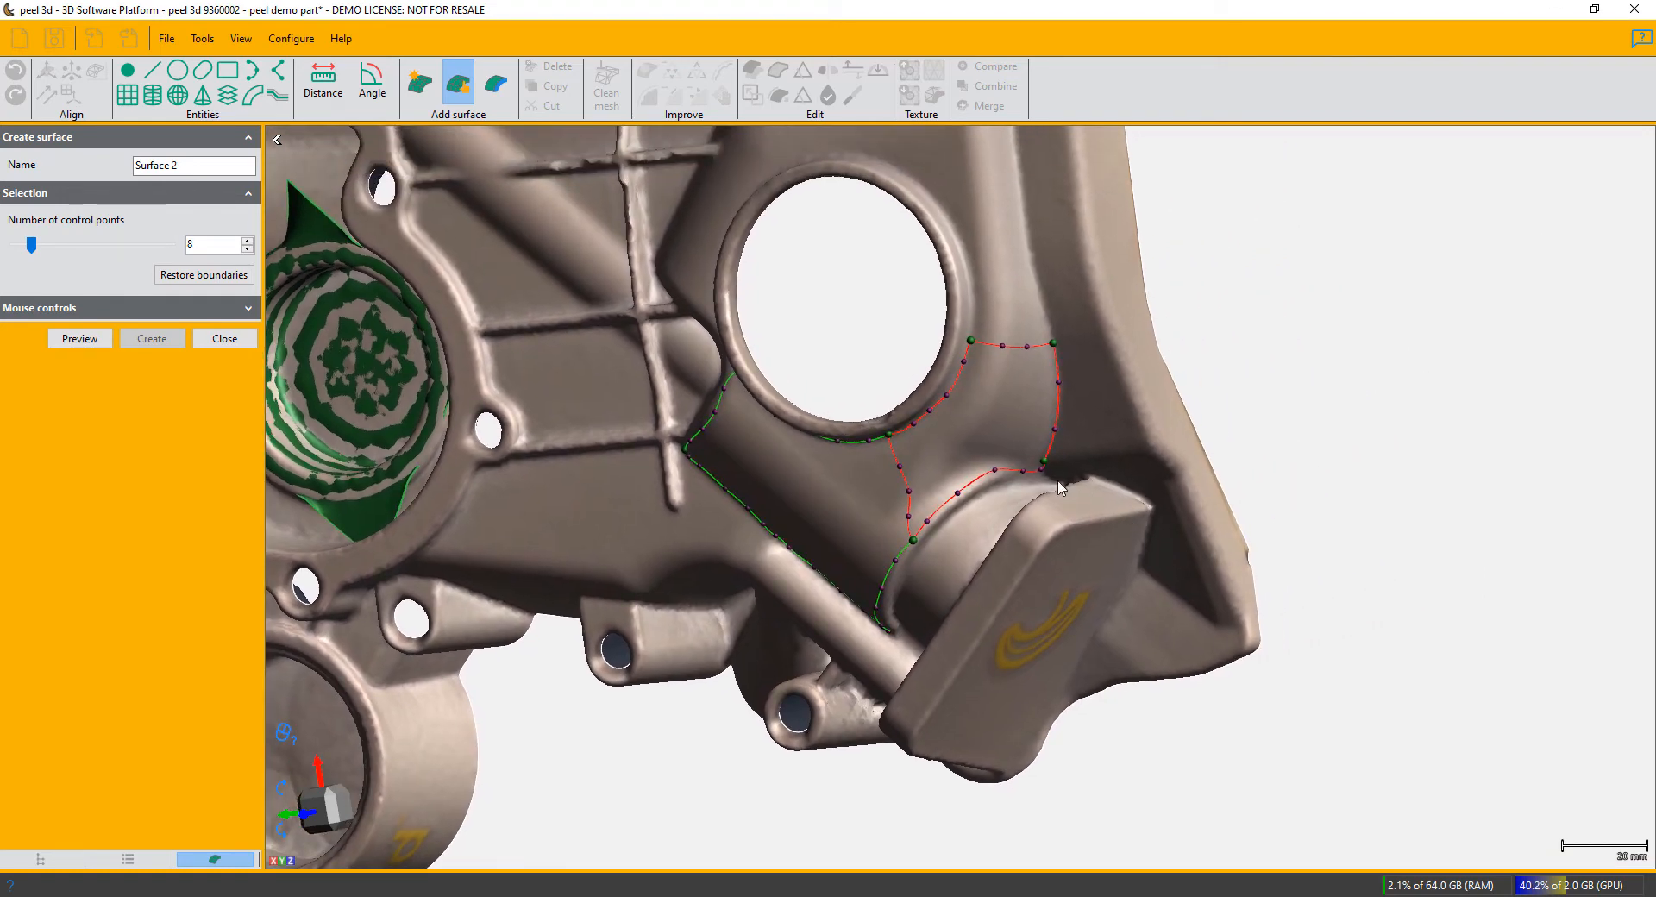
pyautogui.scroll(5, 1061, 485)
pyautogui.scroll(2, 1072, 477)
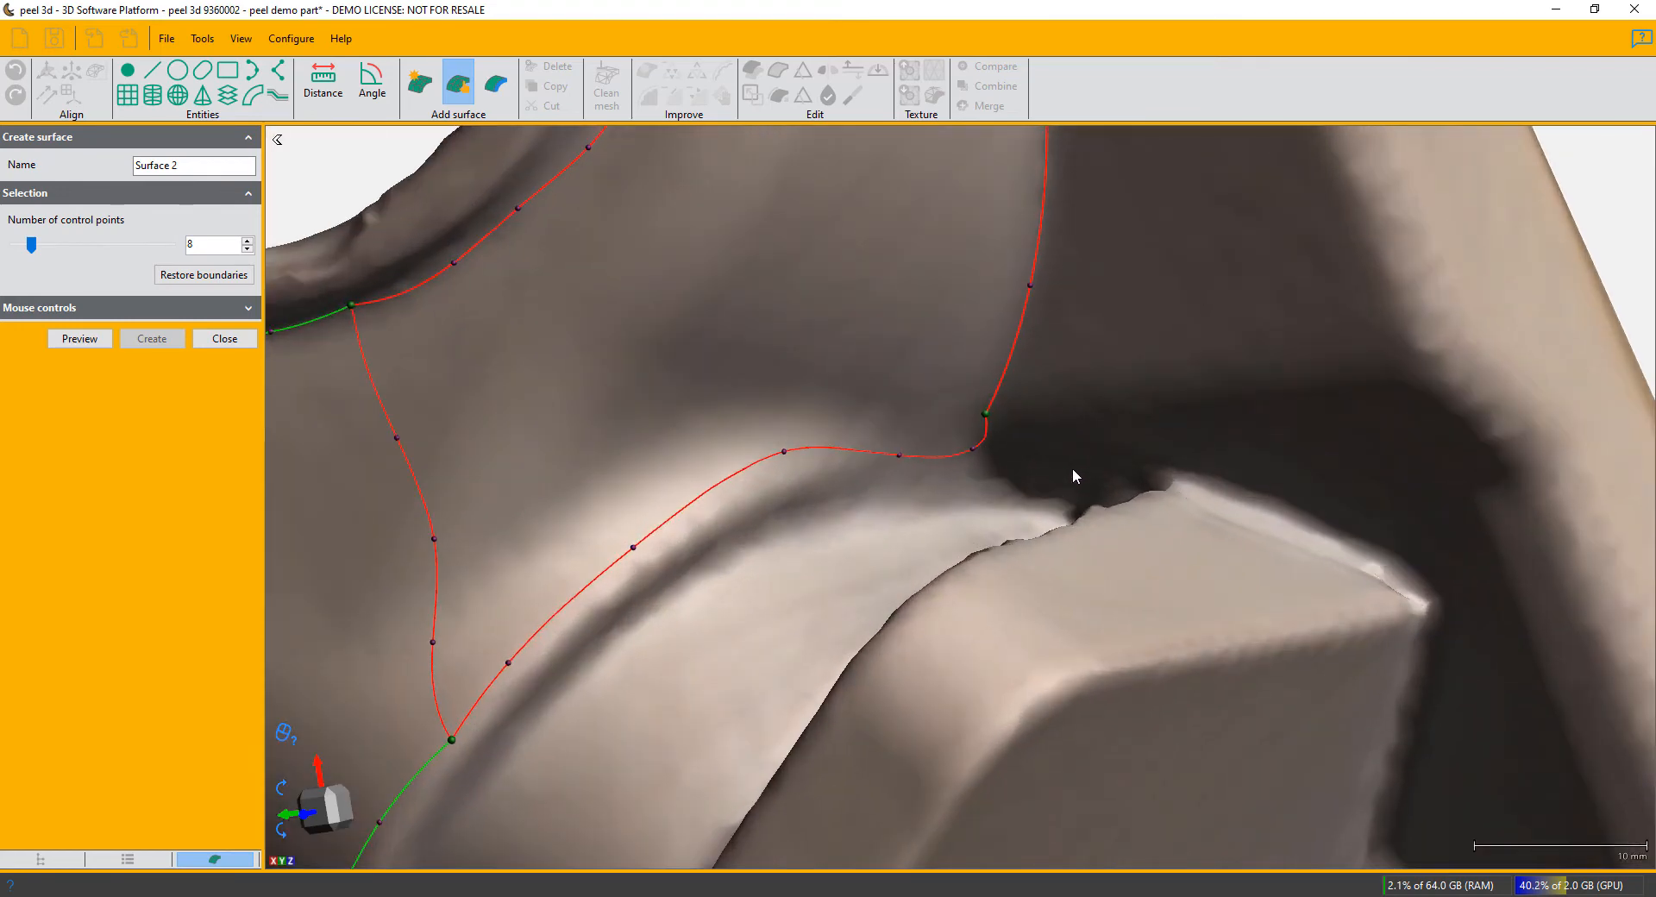
pyautogui.rightClick(975, 455)
pyautogui.click(1006, 462)
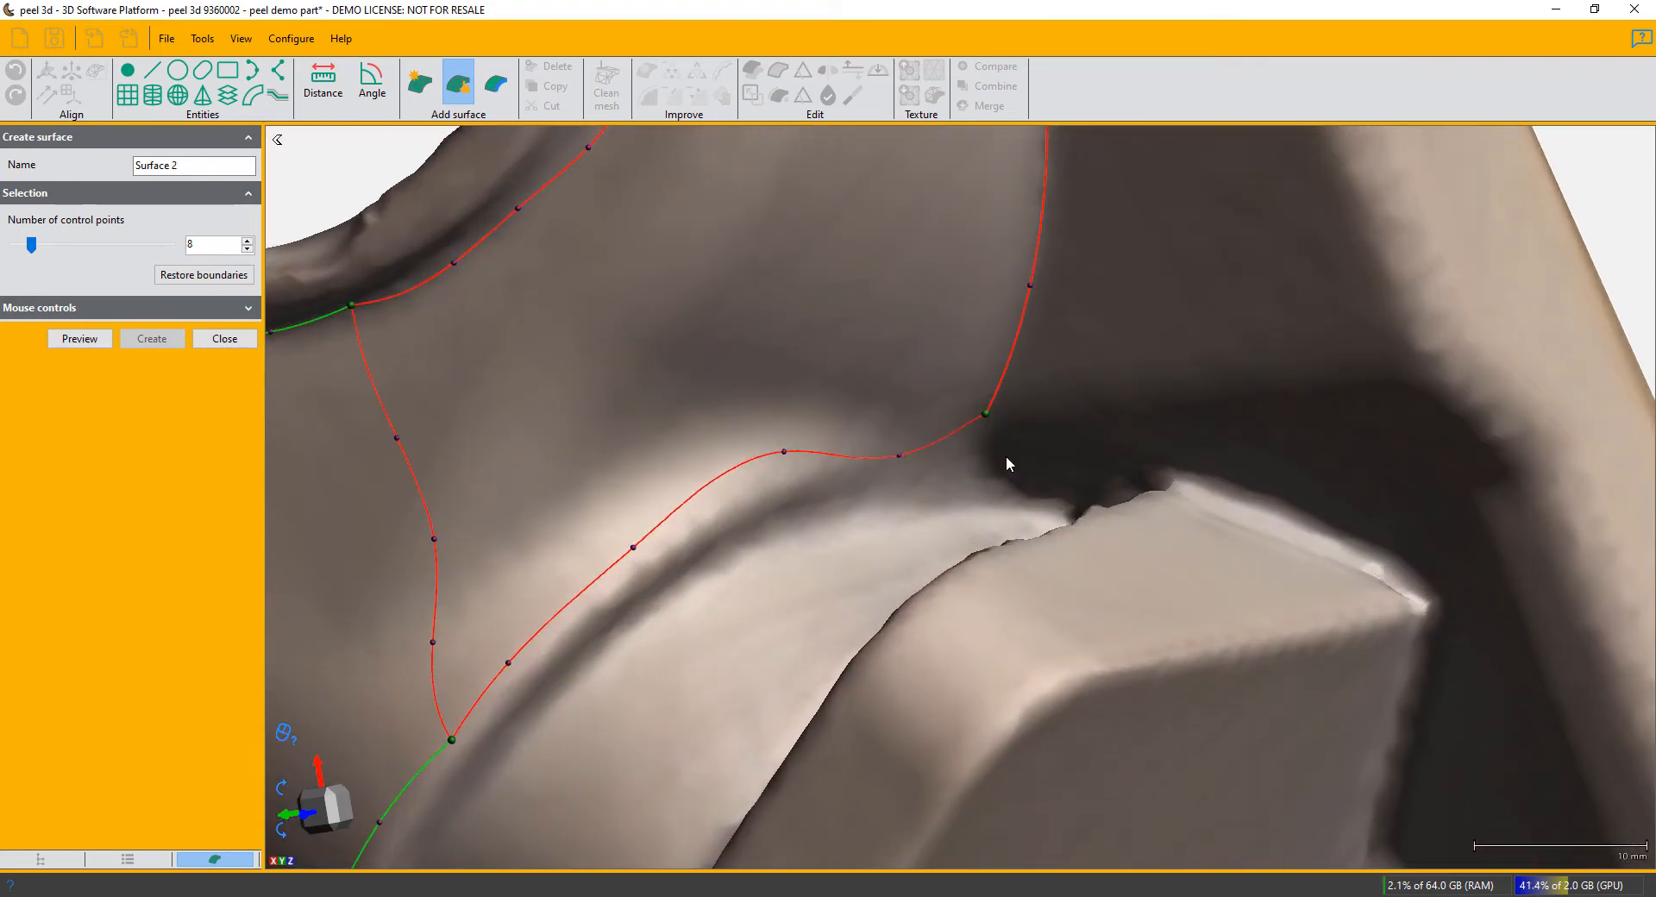
# - Split the second patch with an edge from the hole's rim to the boss-side corner, and adjust a point on the first dividing edge
pyautogui.scroll(-5, 987, 418)
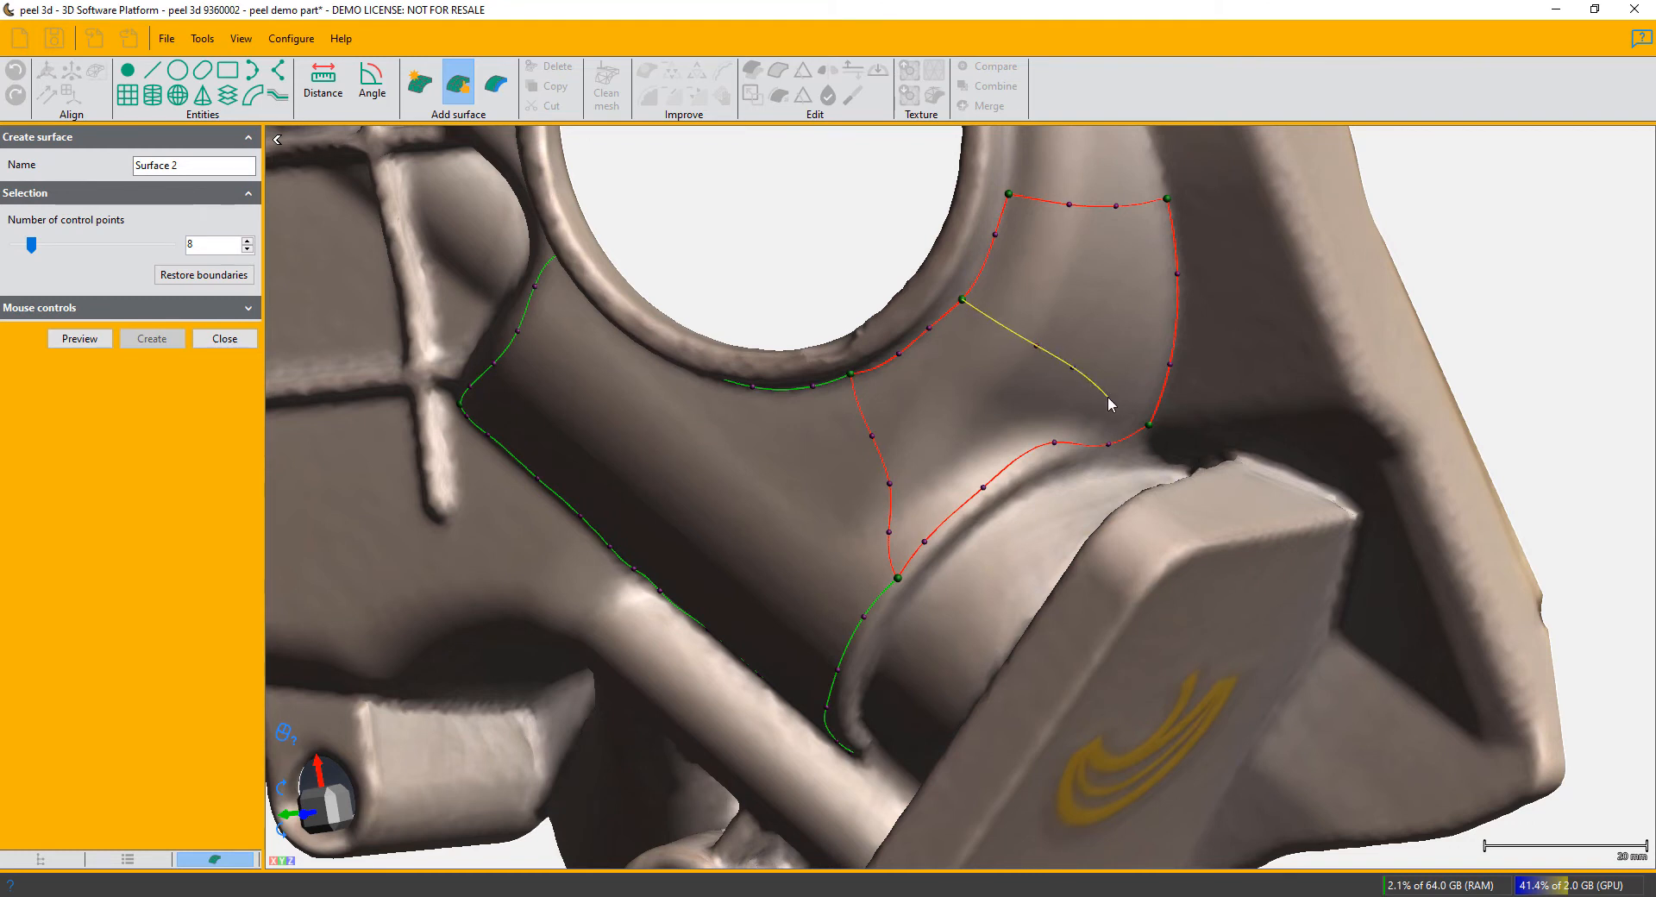
pyautogui.click(1149, 424)
pyautogui.click(1140, 417)
pyautogui.click(1541, 333)
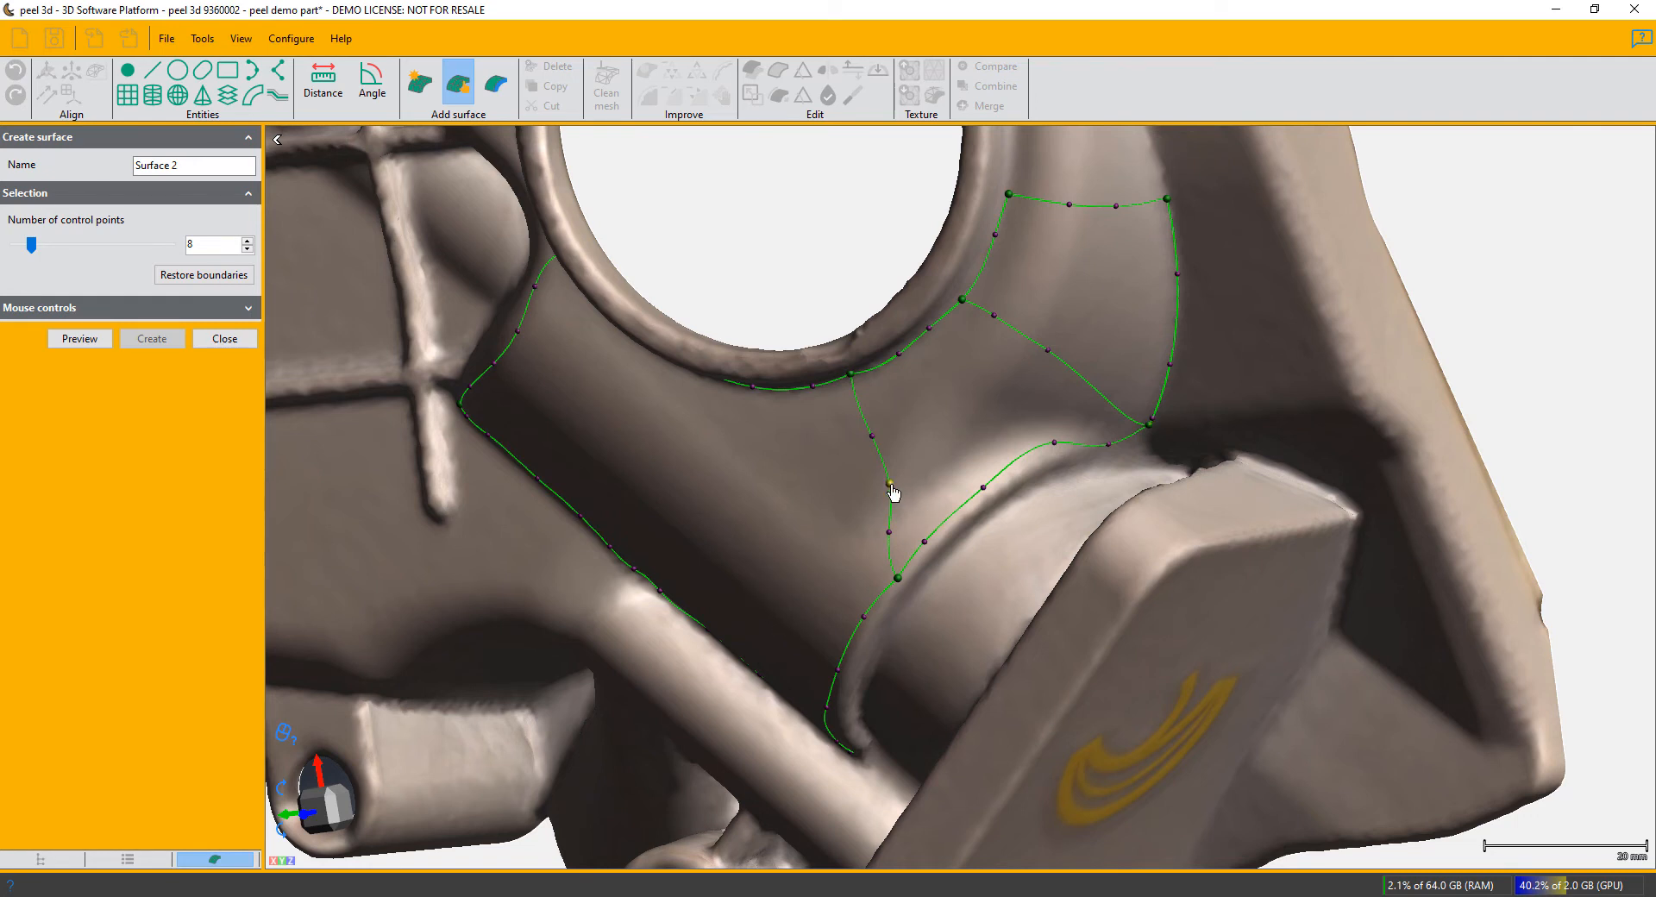
pyautogui.moveTo(890, 485); pyautogui.dragTo(879, 484)
# - Set the number of control points to 16, preview the three-patch surface and create it
pyautogui.click(247, 241)
pyautogui.click(248, 241)
pyautogui.click(248, 240)
pyautogui.click(248, 240)
pyautogui.click(248, 240)
pyautogui.click(248, 240)
pyautogui.click(247, 241)
pyautogui.click(248, 241)
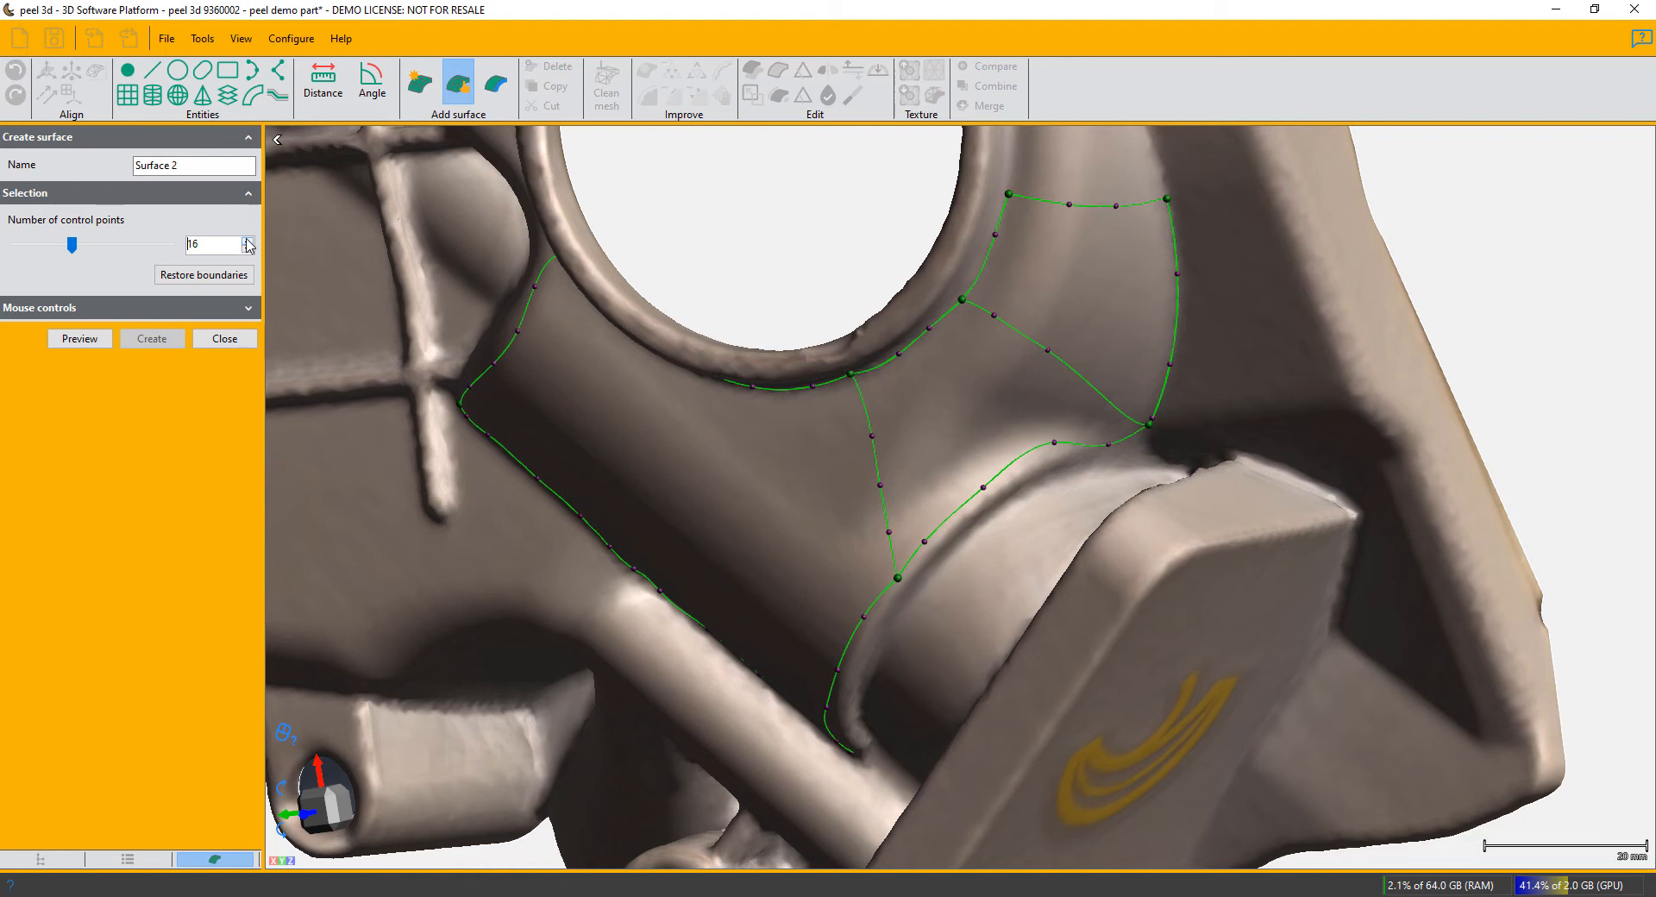
pyautogui.click(81, 339)
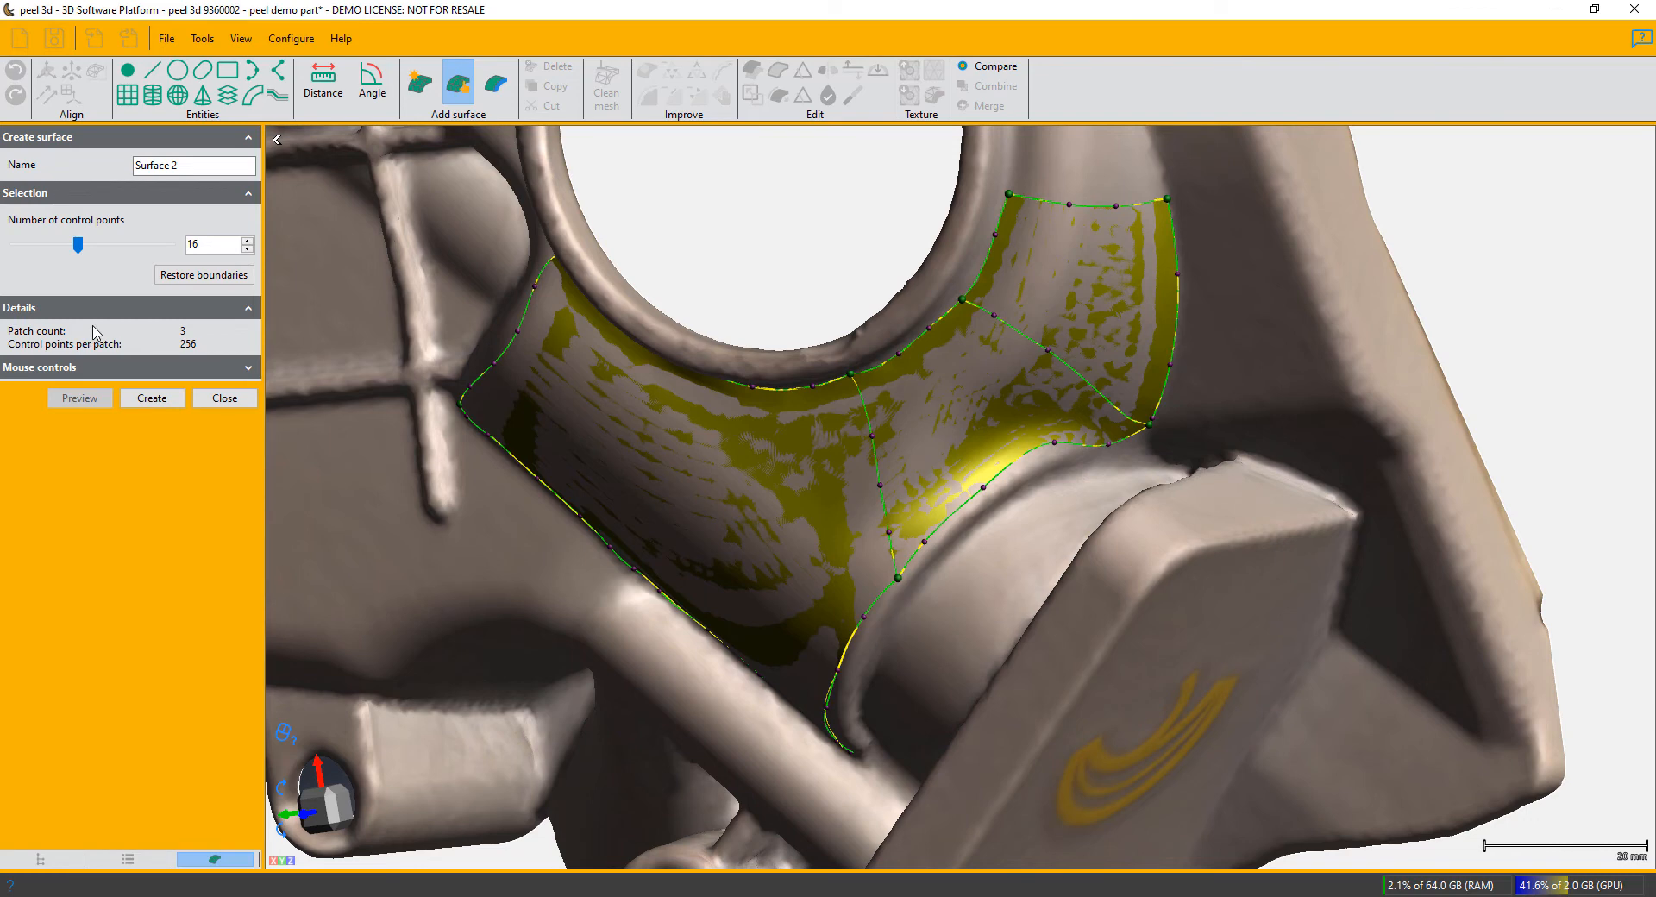
pyautogui.click(148, 399)
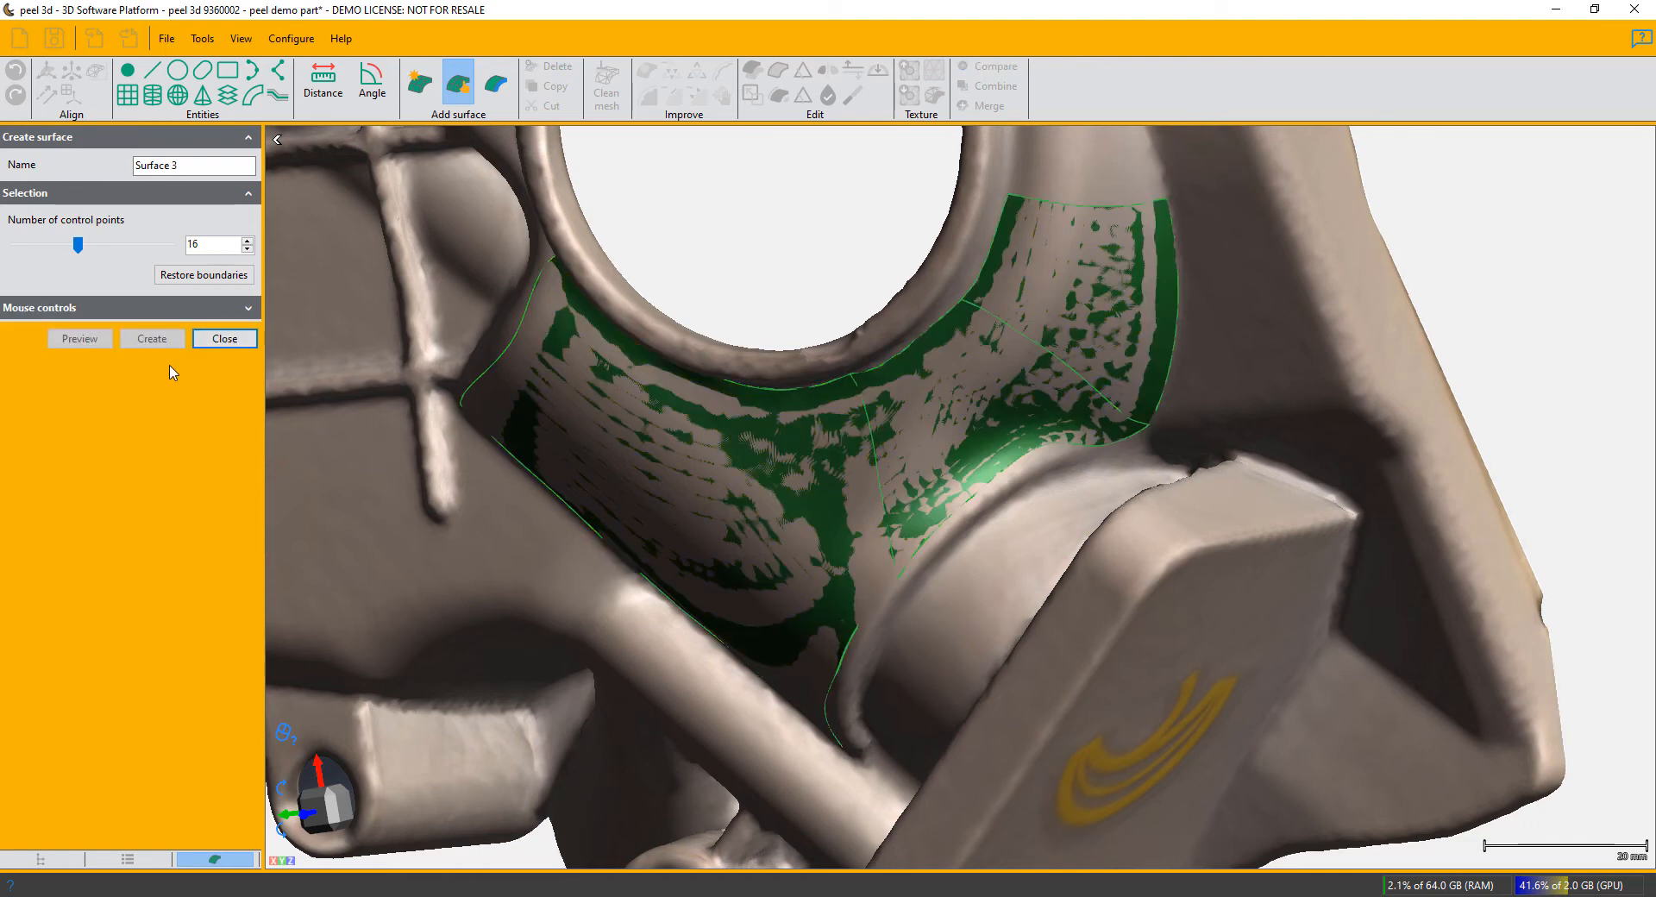
# - Finish the manual surface and start an automatic surface on the whole cleaned demo part mesh
pyautogui.click(220, 338)
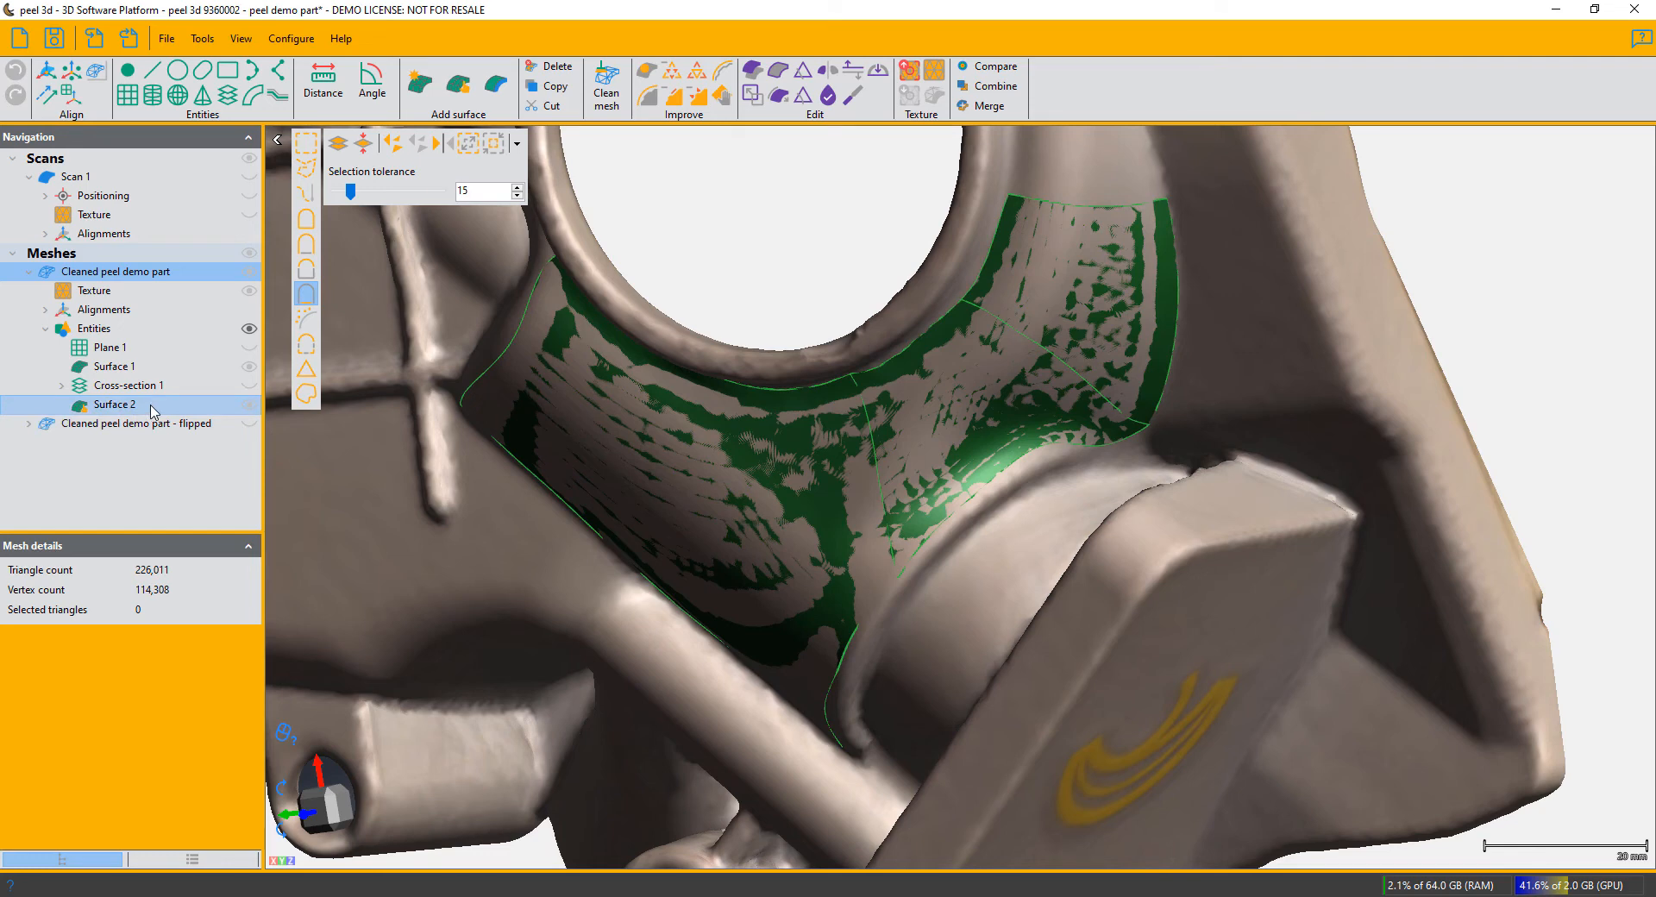
pyautogui.scroll(-6, 746, 609)
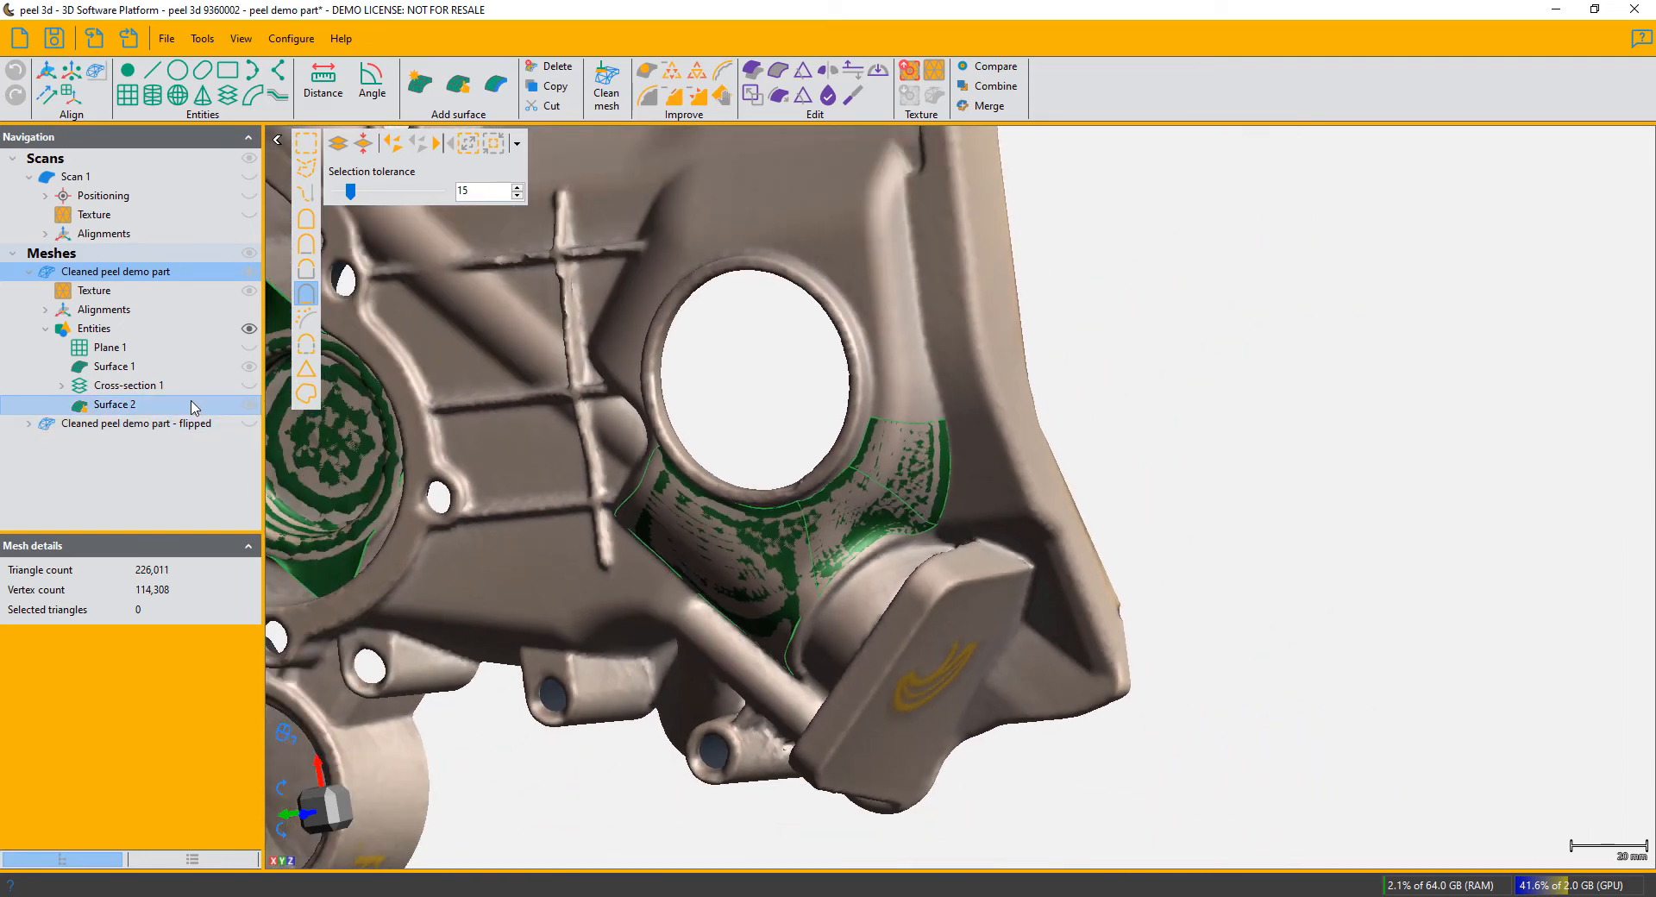
pyautogui.click(419, 86)
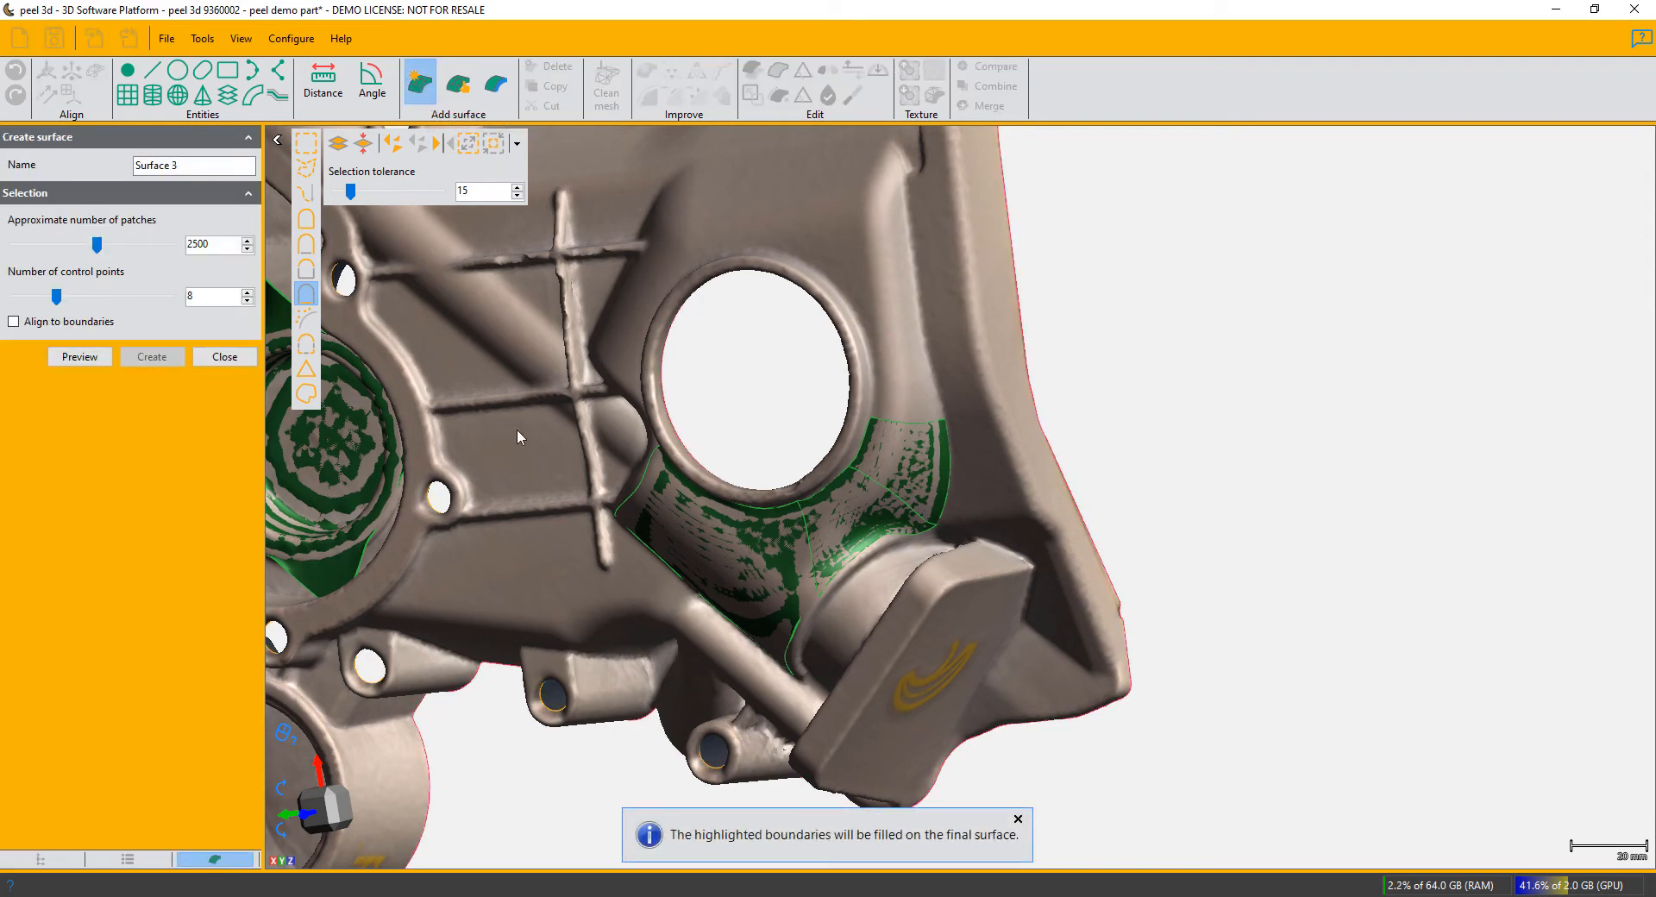
pyautogui.moveTo(517, 430); pyautogui.dragTo(545, 365)
pyautogui.moveTo(635, 380); pyautogui.dragTo(1089, 379, button='middle')
pyautogui.moveTo(1065, 493)
pyautogui.mouseDown()
pyautogui.moveTo(1053, 528)
pyautogui.moveTo(1095, 523)
pyautogui.moveTo(1061, 491)
pyautogui.mouseUp()
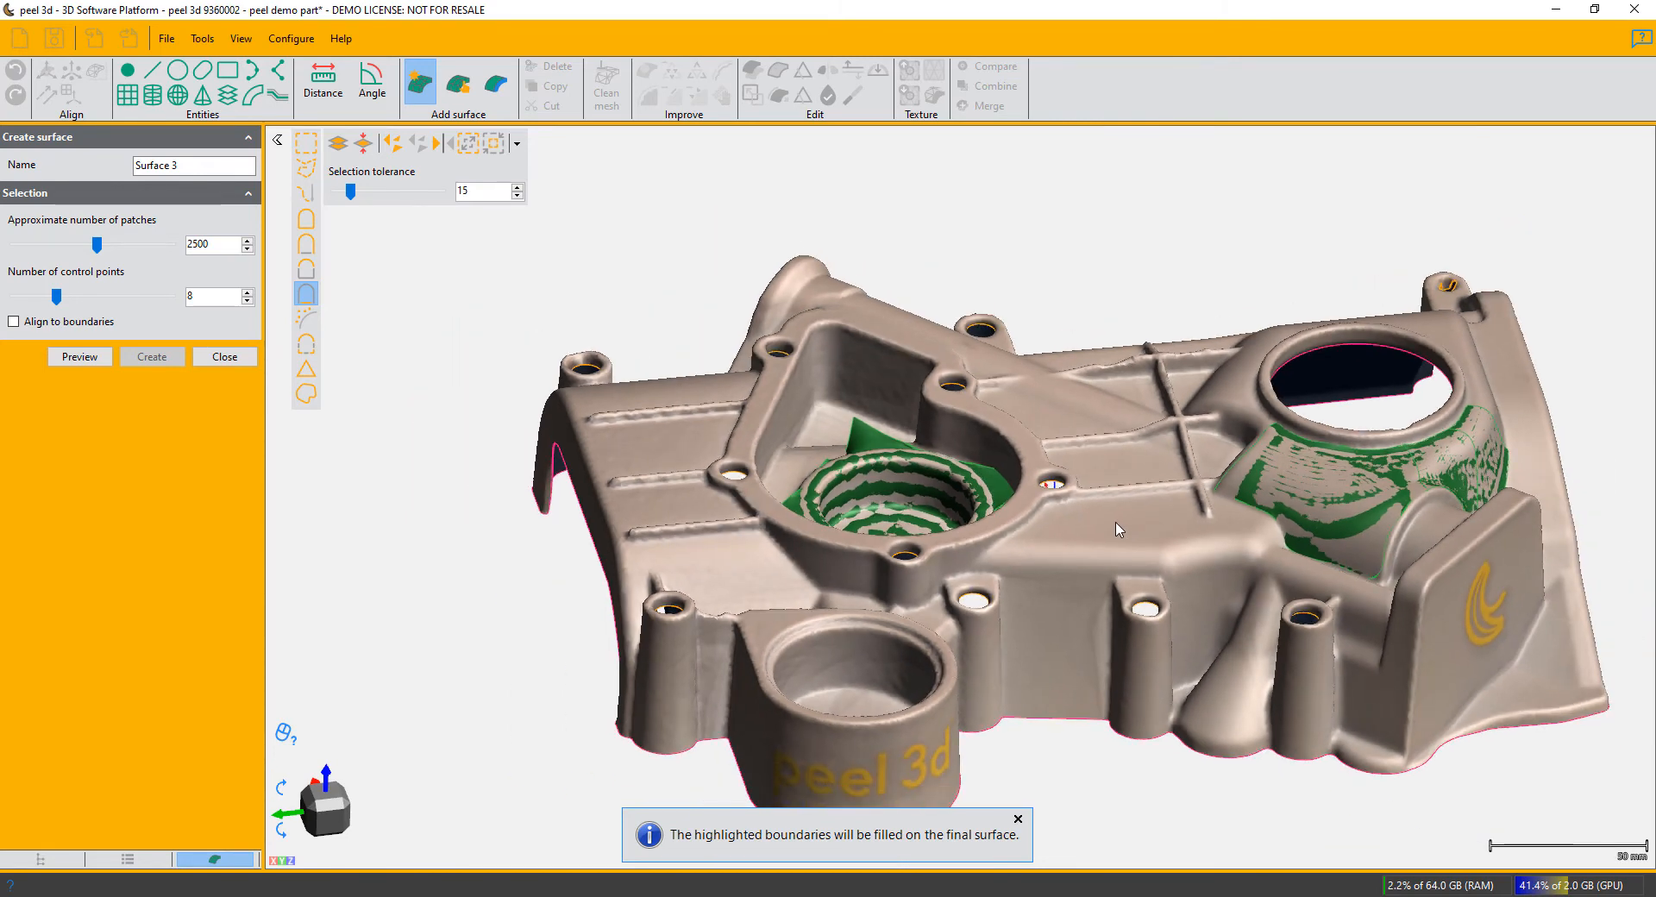
pyautogui.moveTo(1115, 528)
pyautogui.mouseDown()
pyautogui.moveTo(1108, 544)
pyautogui.moveTo(1118, 532)
pyautogui.mouseUp()
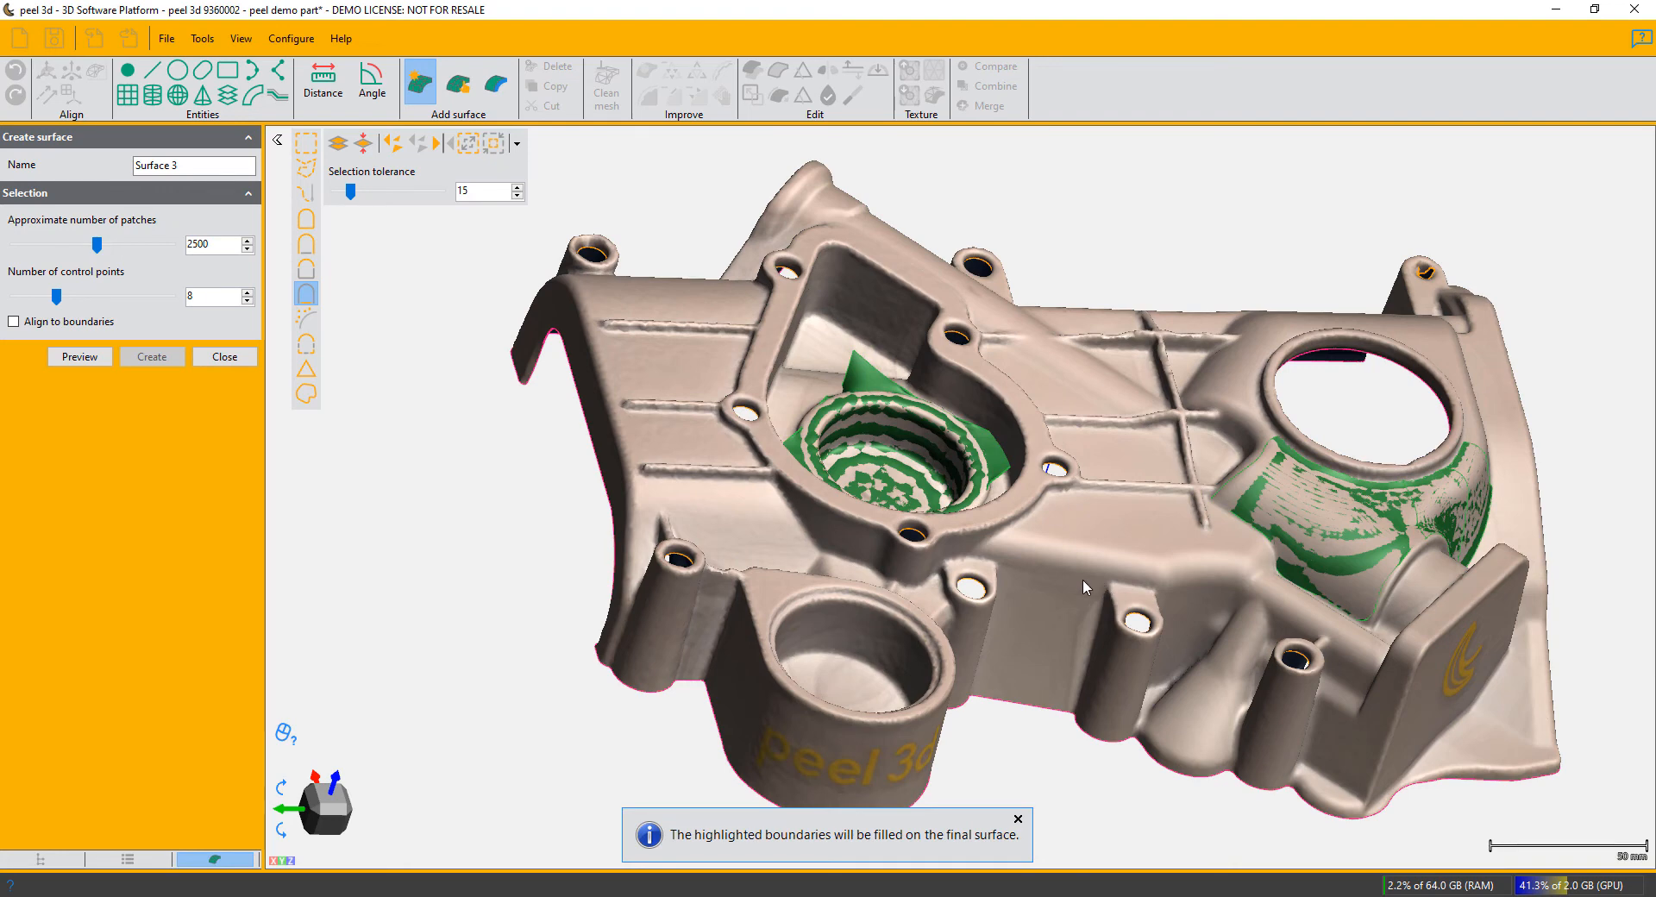
pyautogui.scroll(-1, 1083, 578)
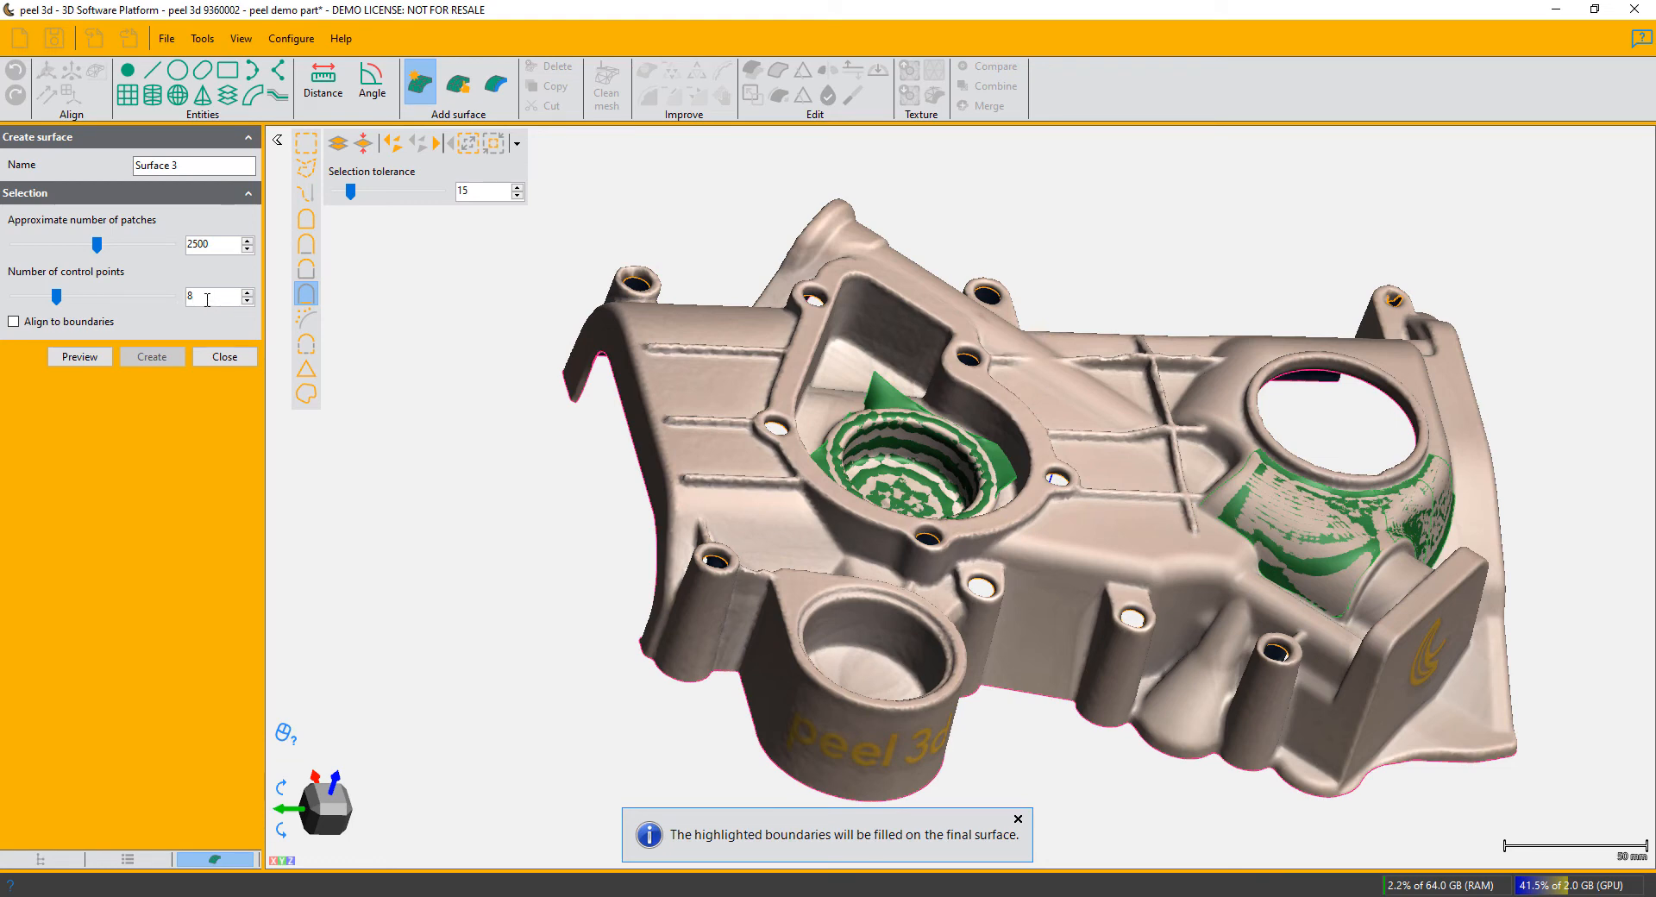
# - Set the automatic surface to 16 control points and approximately 5000 patches
pyautogui.moveTo(207, 299); pyautogui.dragTo(185, 300)
pyautogui.write('16')
pyautogui.moveTo(213, 245); pyautogui.dragTo(179, 244)
pyautogui.write('500')
pyautogui.moveTo(232, 248); pyautogui.dragTo(167, 247)
pyautogui.write('5000')
pyautogui.press('Return')
# - Preview the automatic surface over the whole part, create it and finish the surface command
pyautogui.click(80, 356)
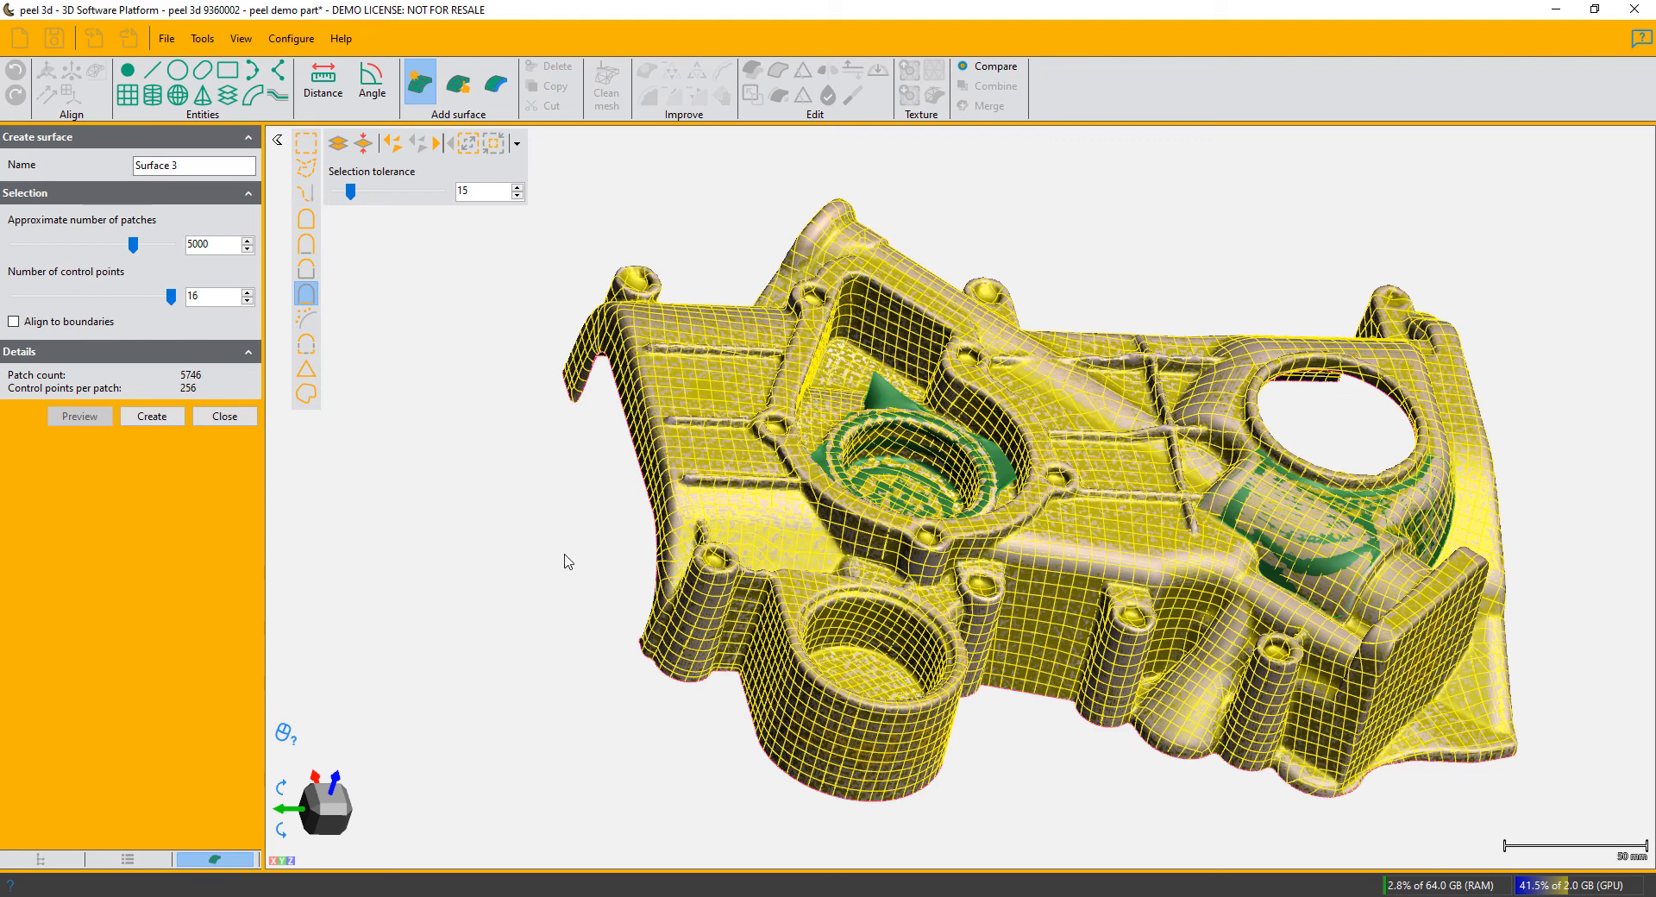
pyautogui.click(142, 417)
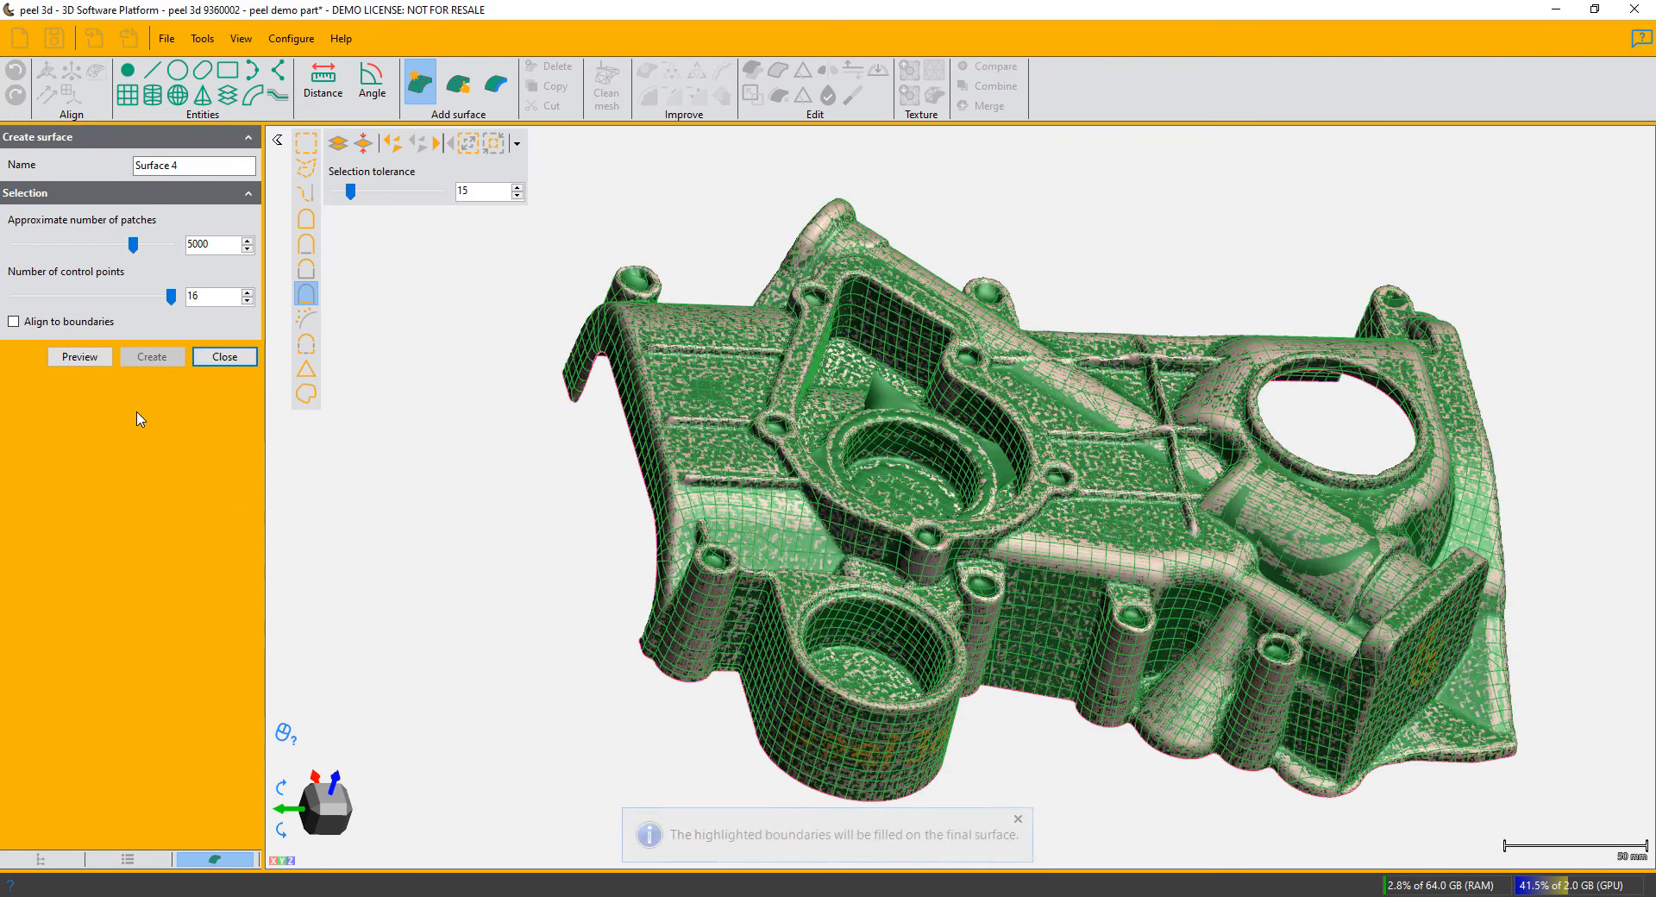
pyautogui.click(230, 362)
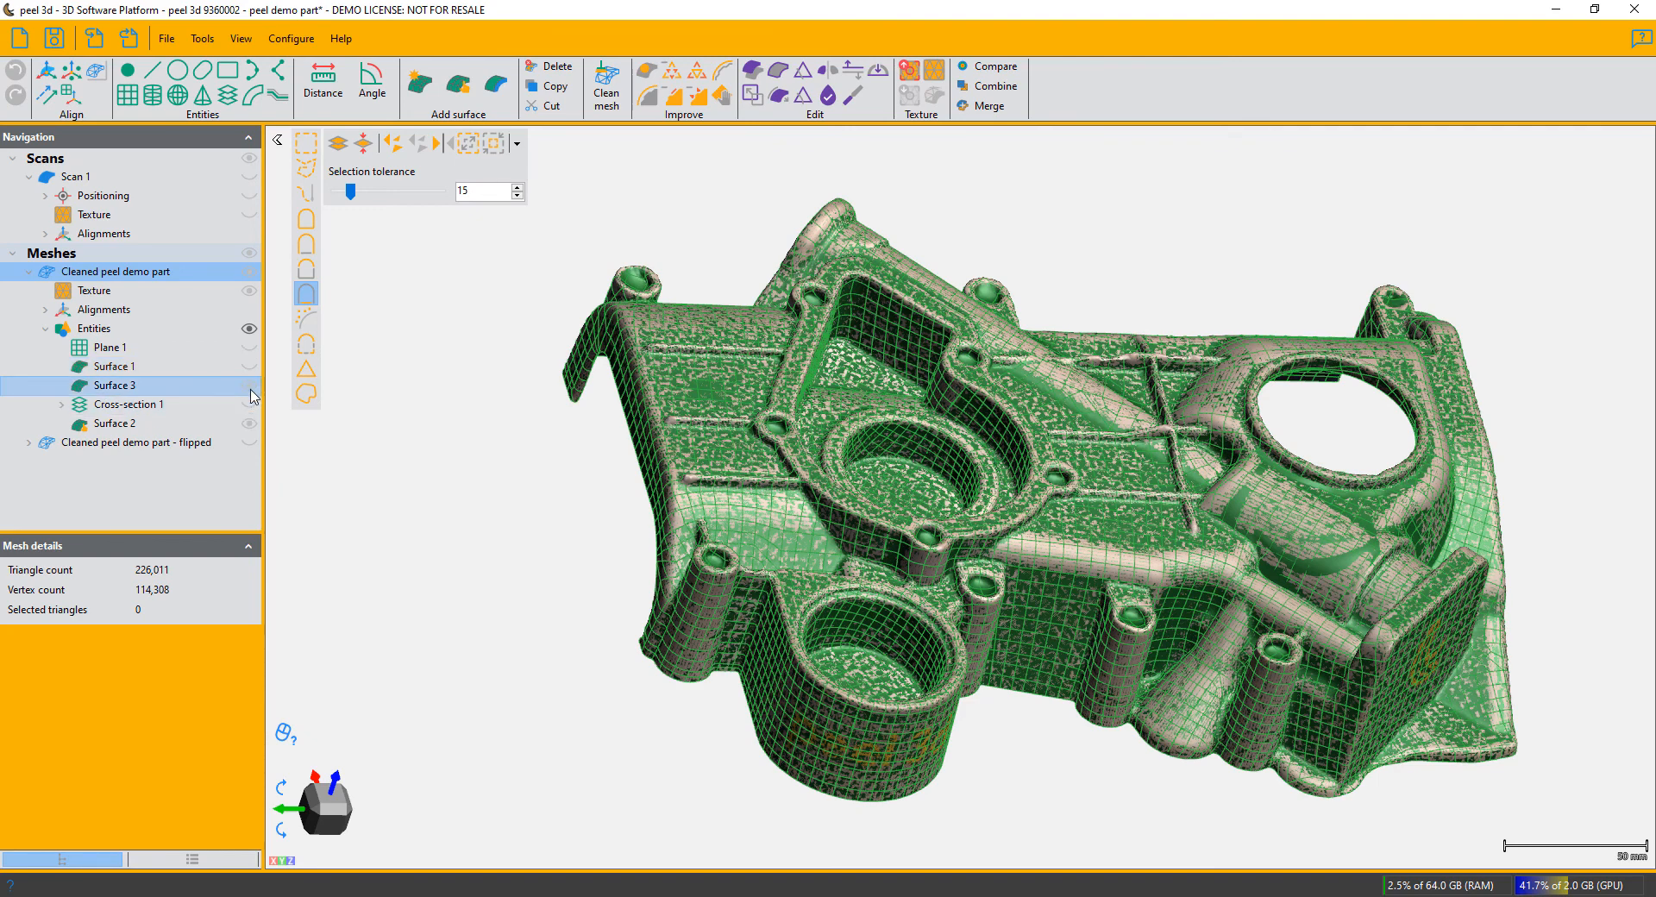
# - Hide the manually bounded surface and the mesh, and display only the whole-part surface, Surface 3
pyautogui.click(251, 392)
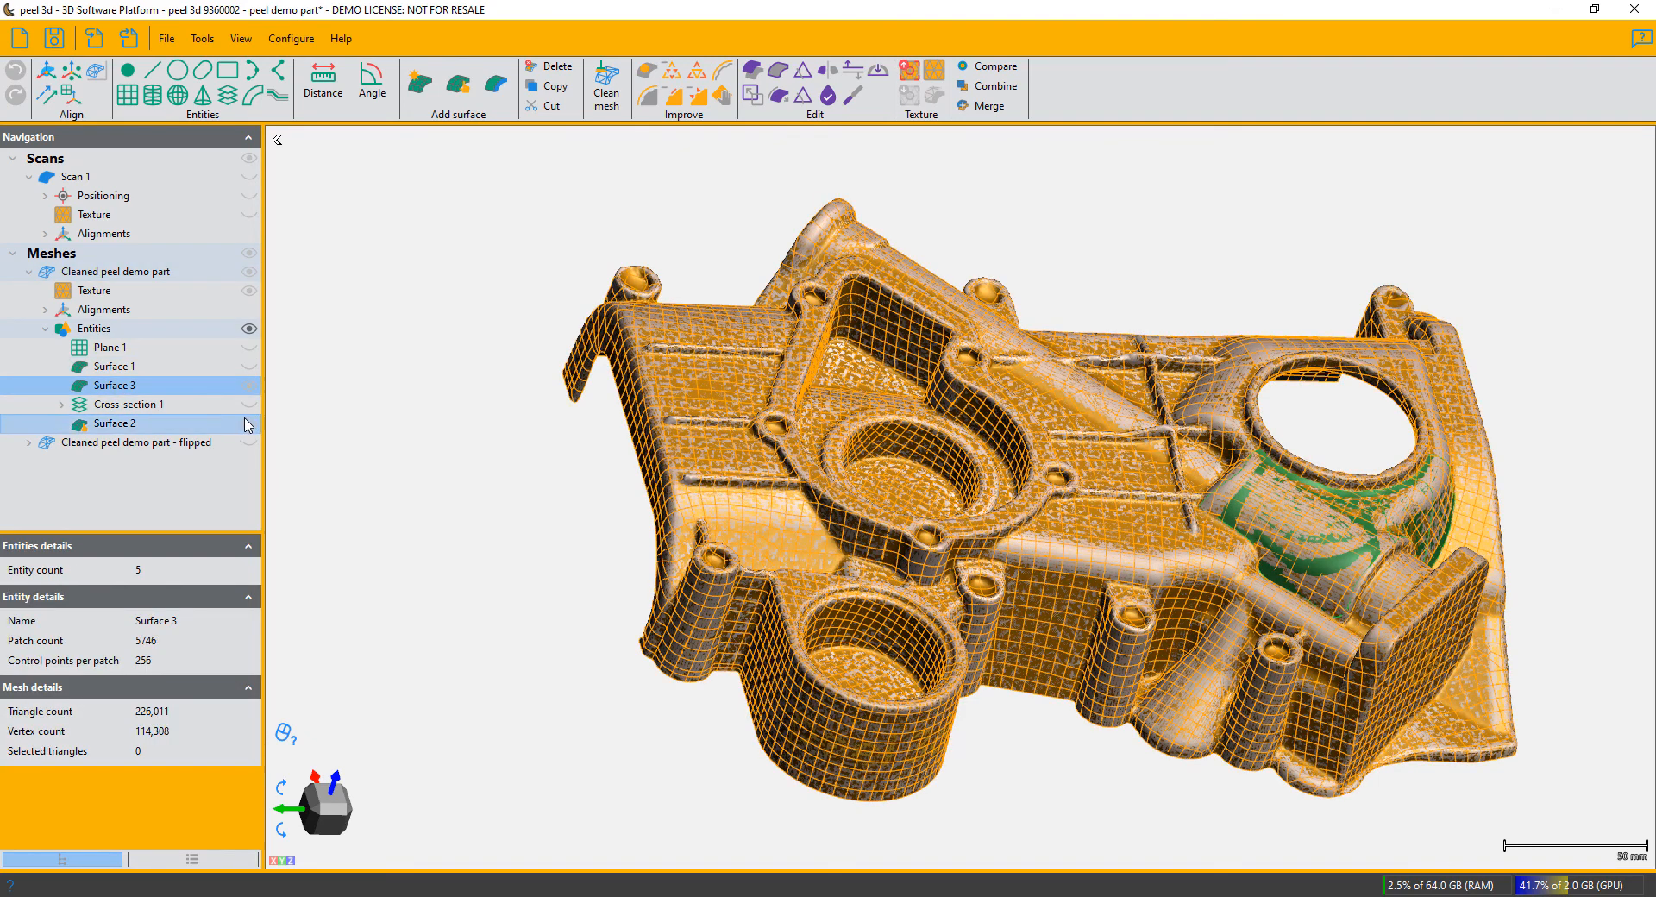
pyautogui.click(249, 424)
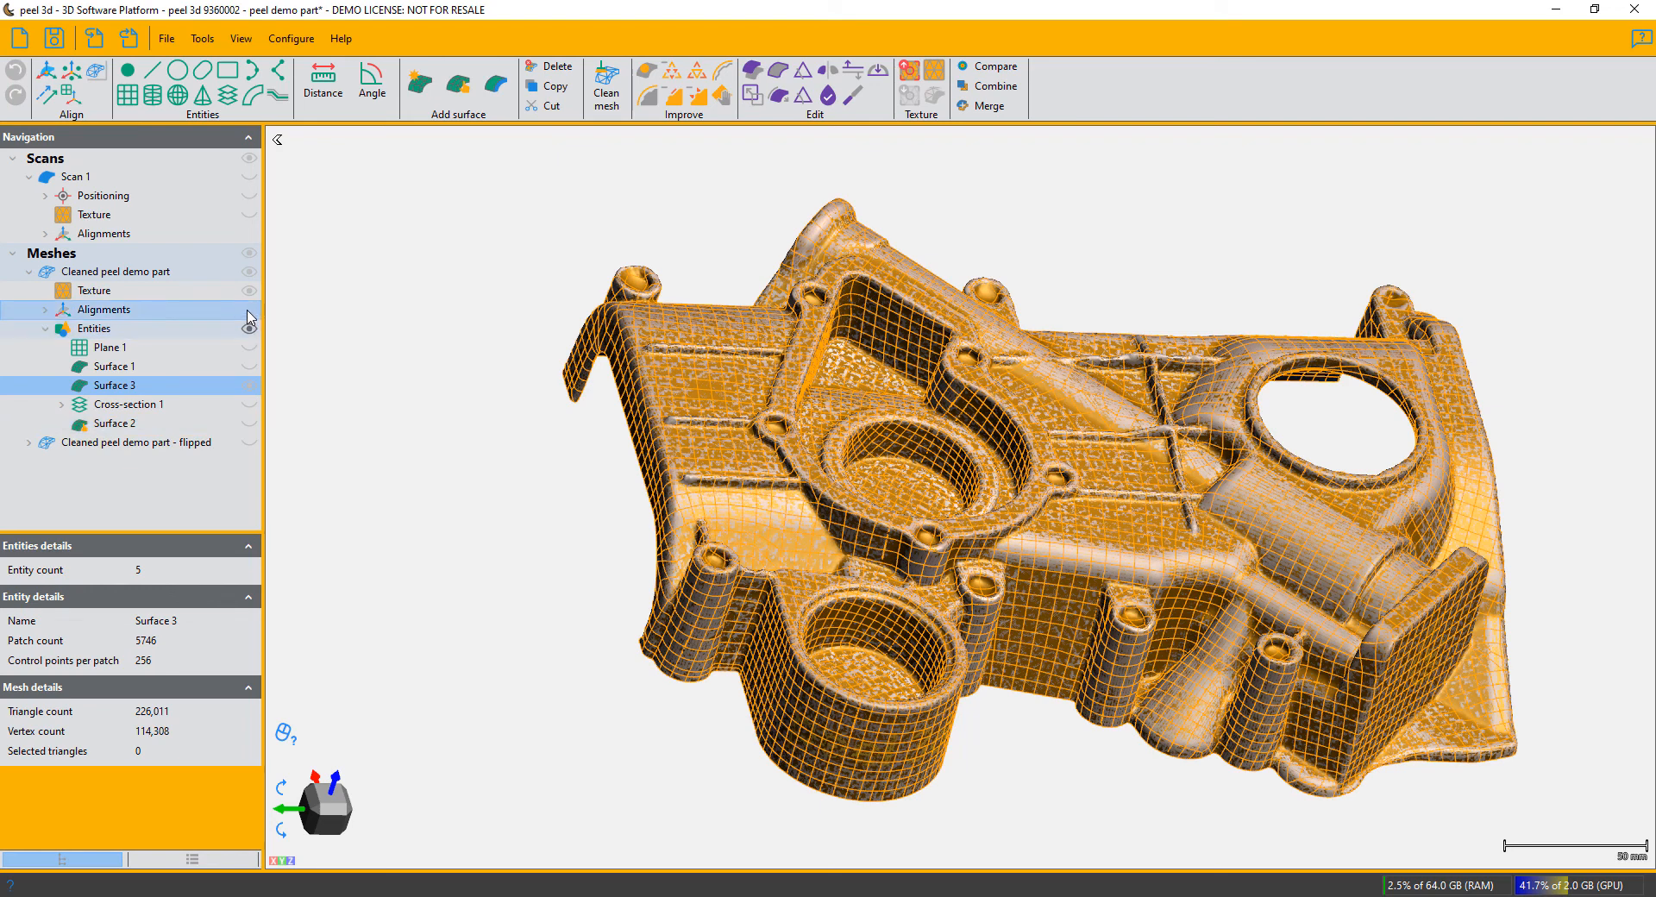
pyautogui.click(249, 273)
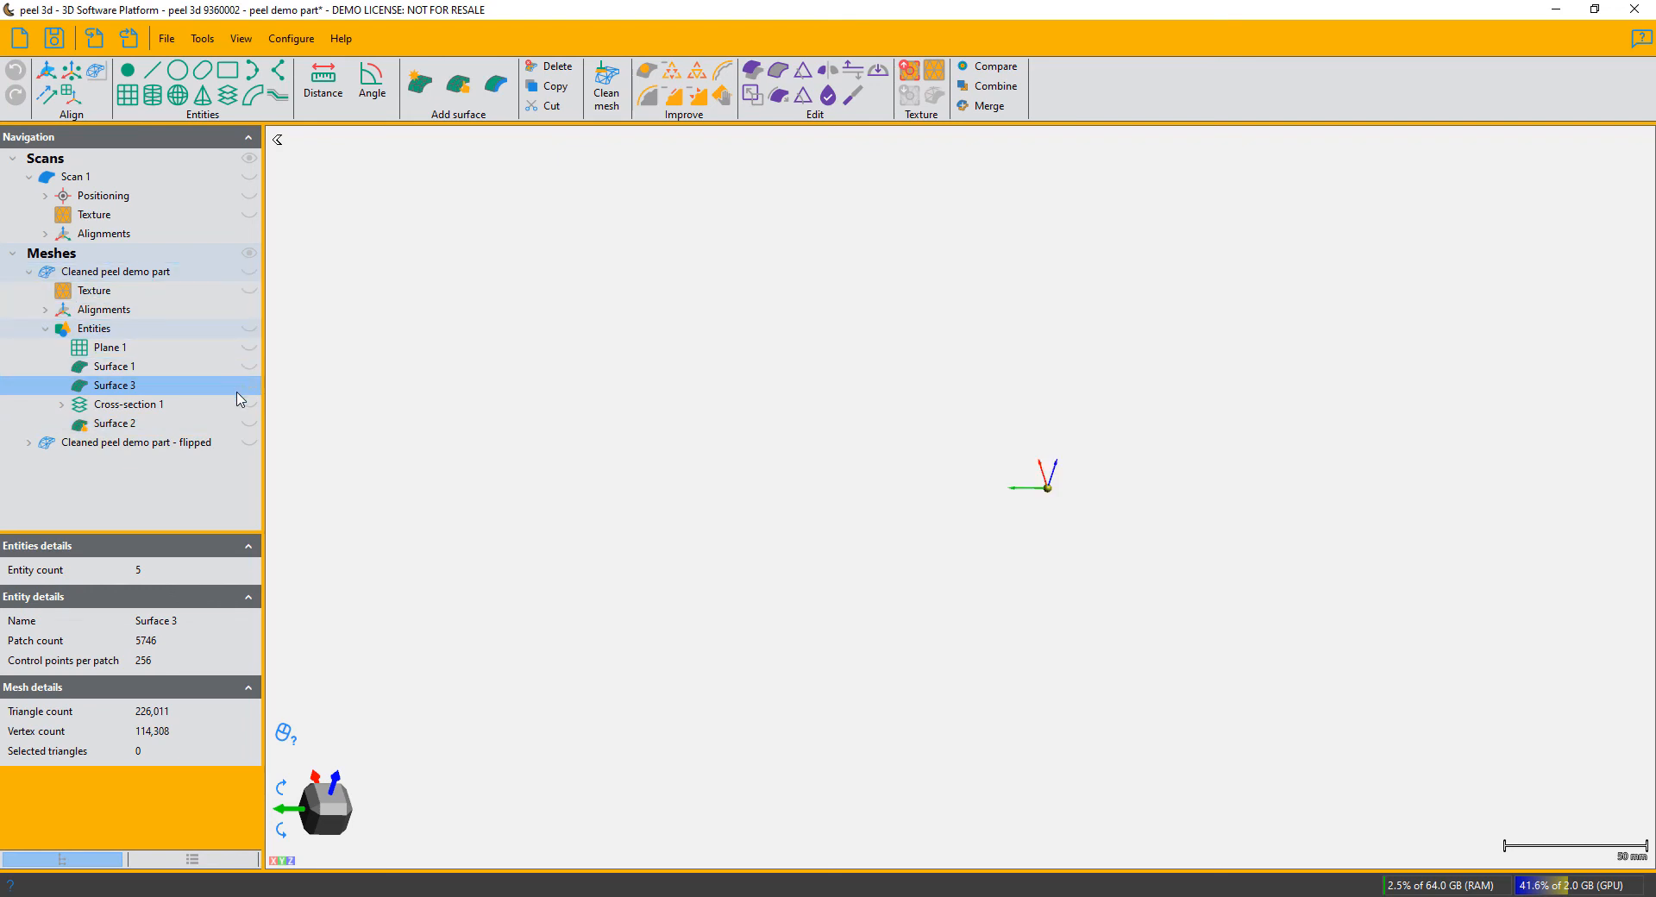
pyautogui.click(249, 385)
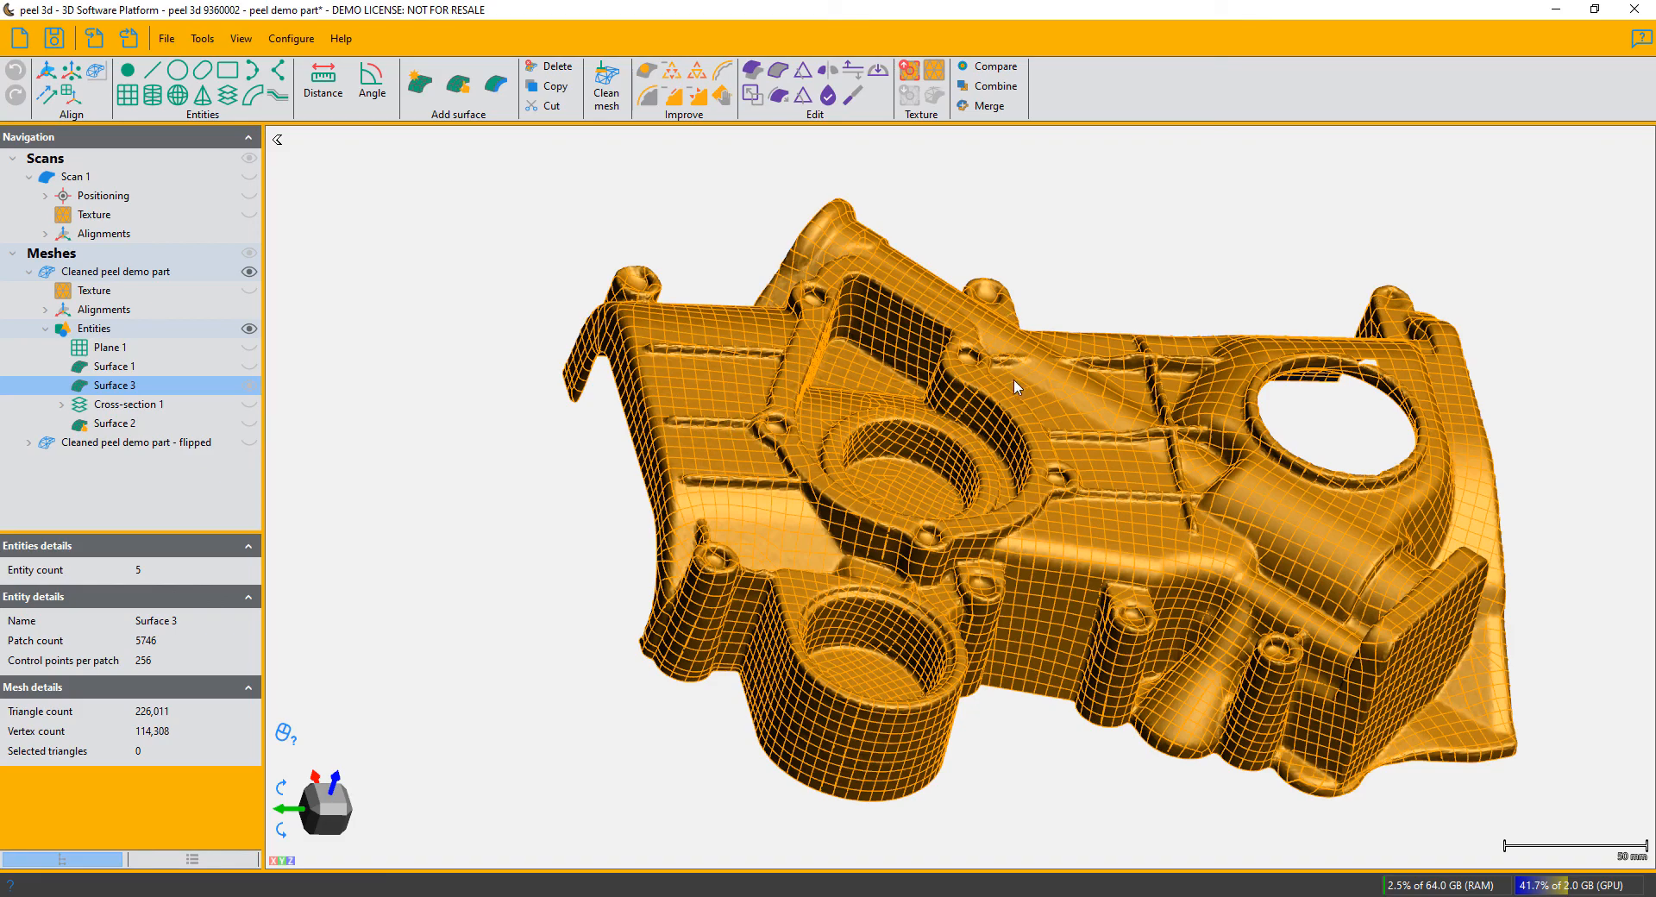
pyautogui.moveTo(1018, 388); pyautogui.dragTo(1005, 418)
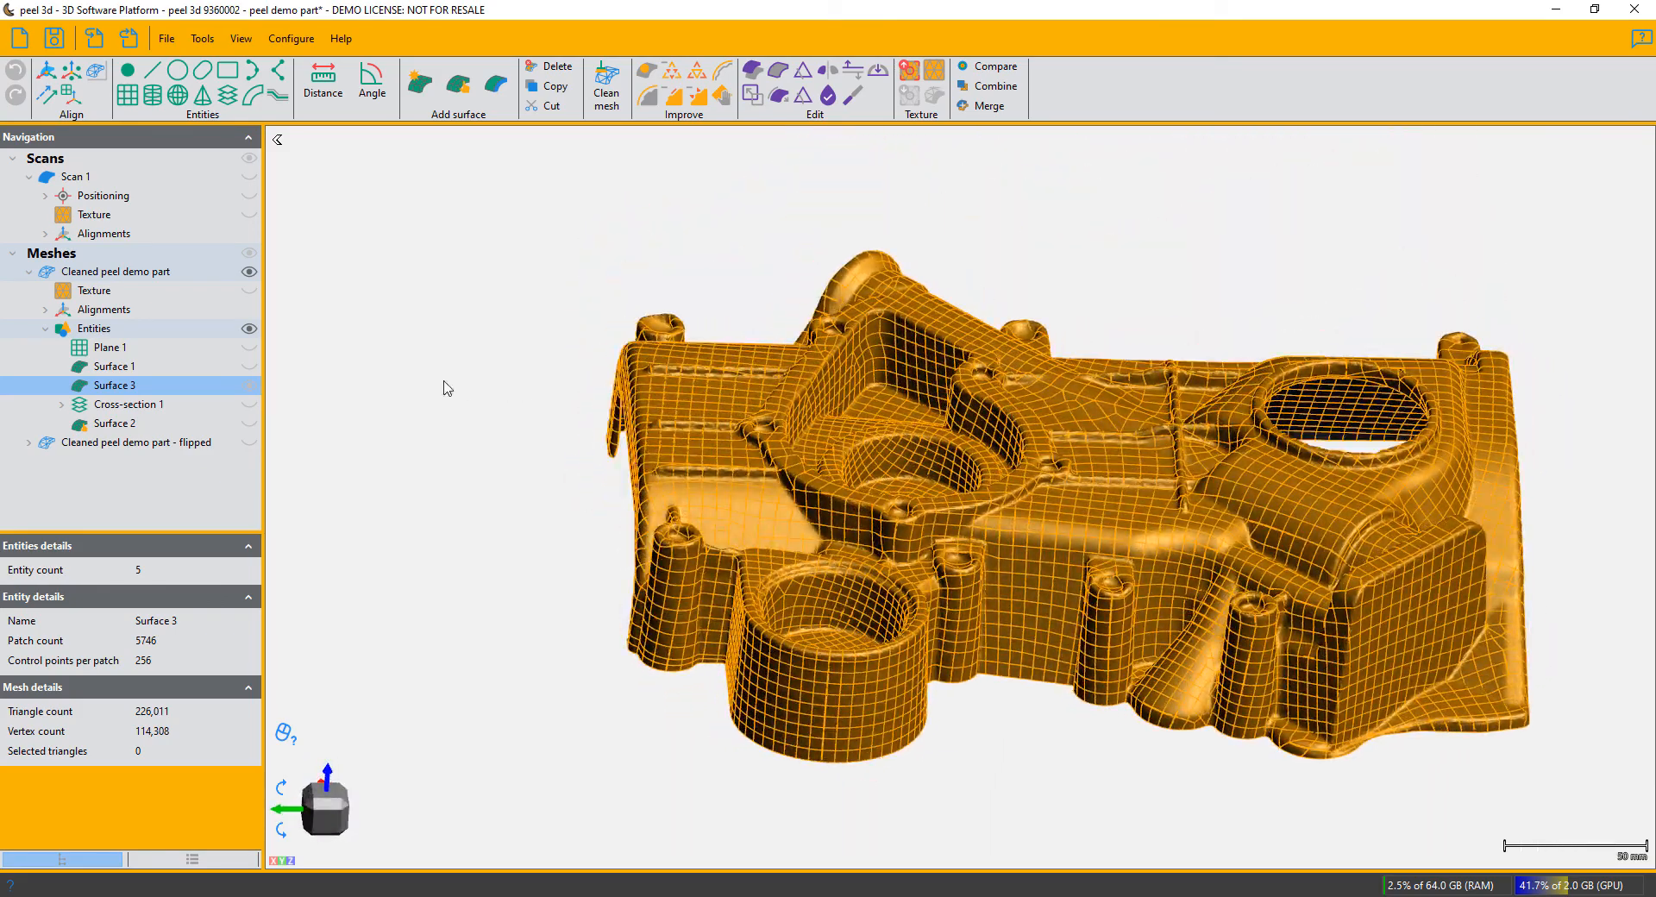
# - Check which CAD programs are offered for transferring the selected whole-part surface, without transferring it
pyautogui.rightClick(168, 388)
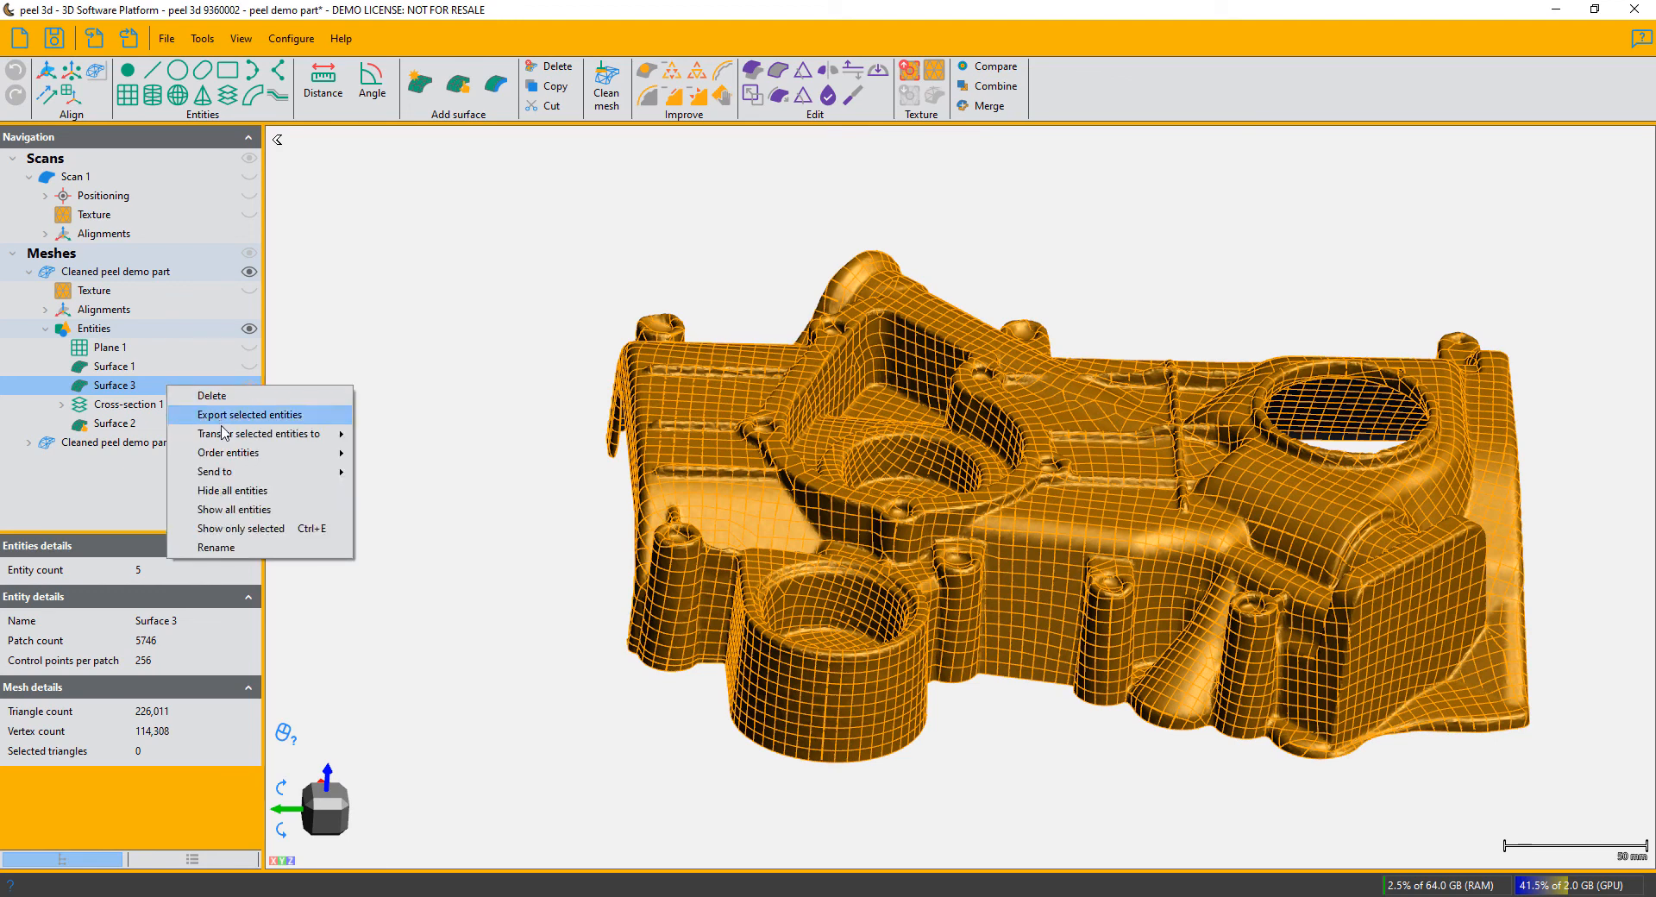
pyautogui.moveTo(224, 440)
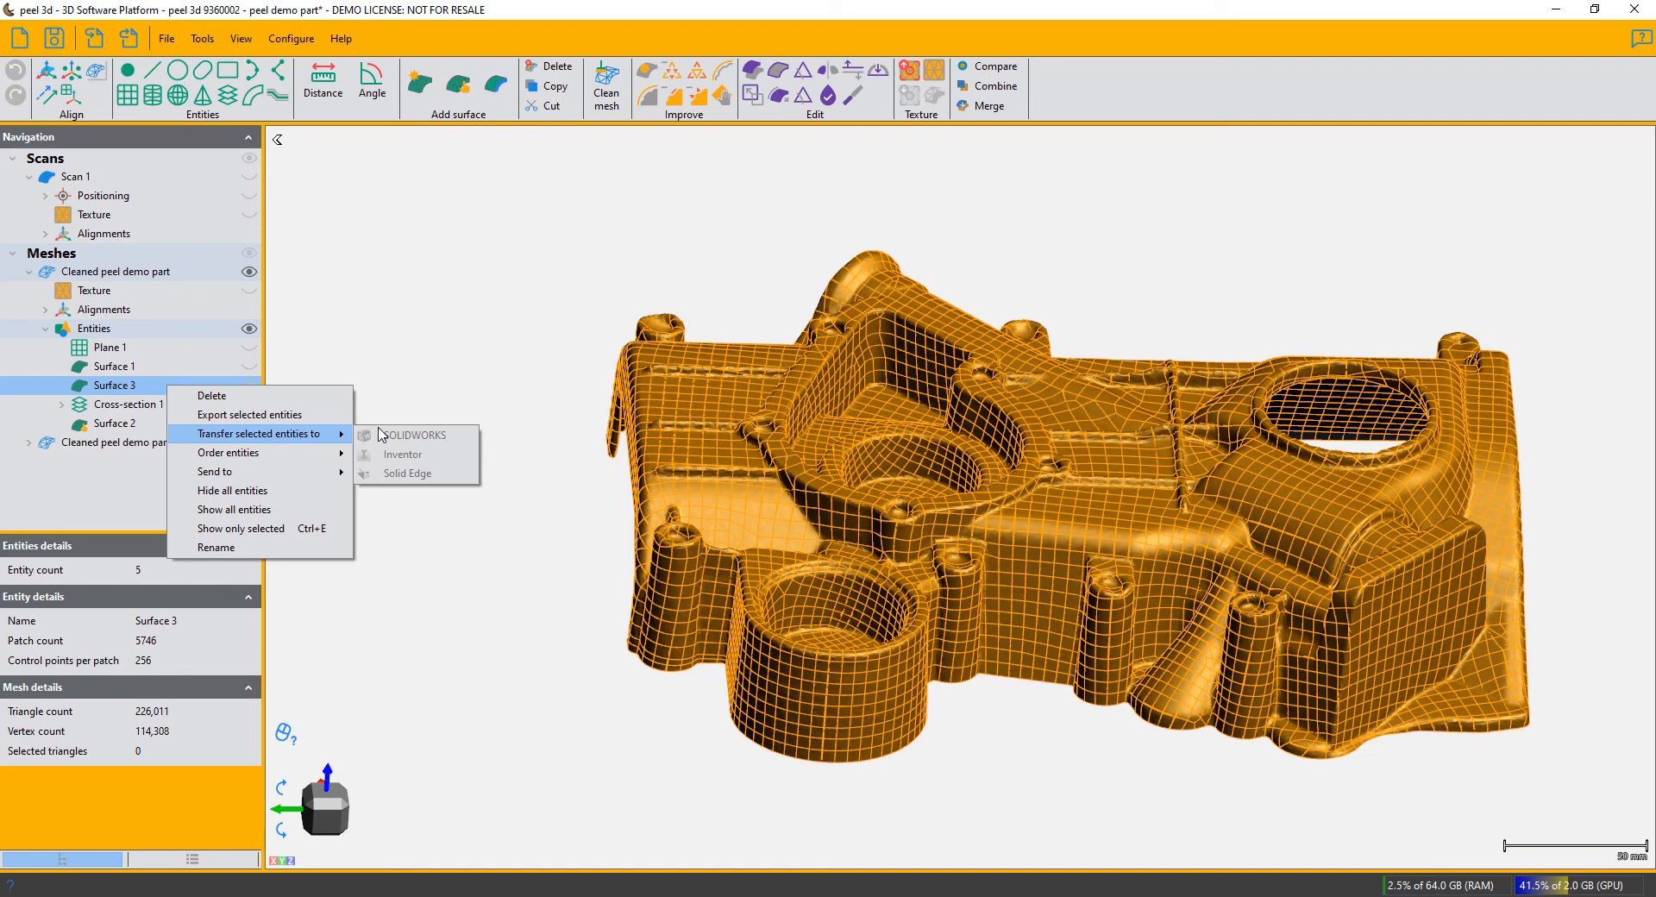
pyautogui.click(458, 357)
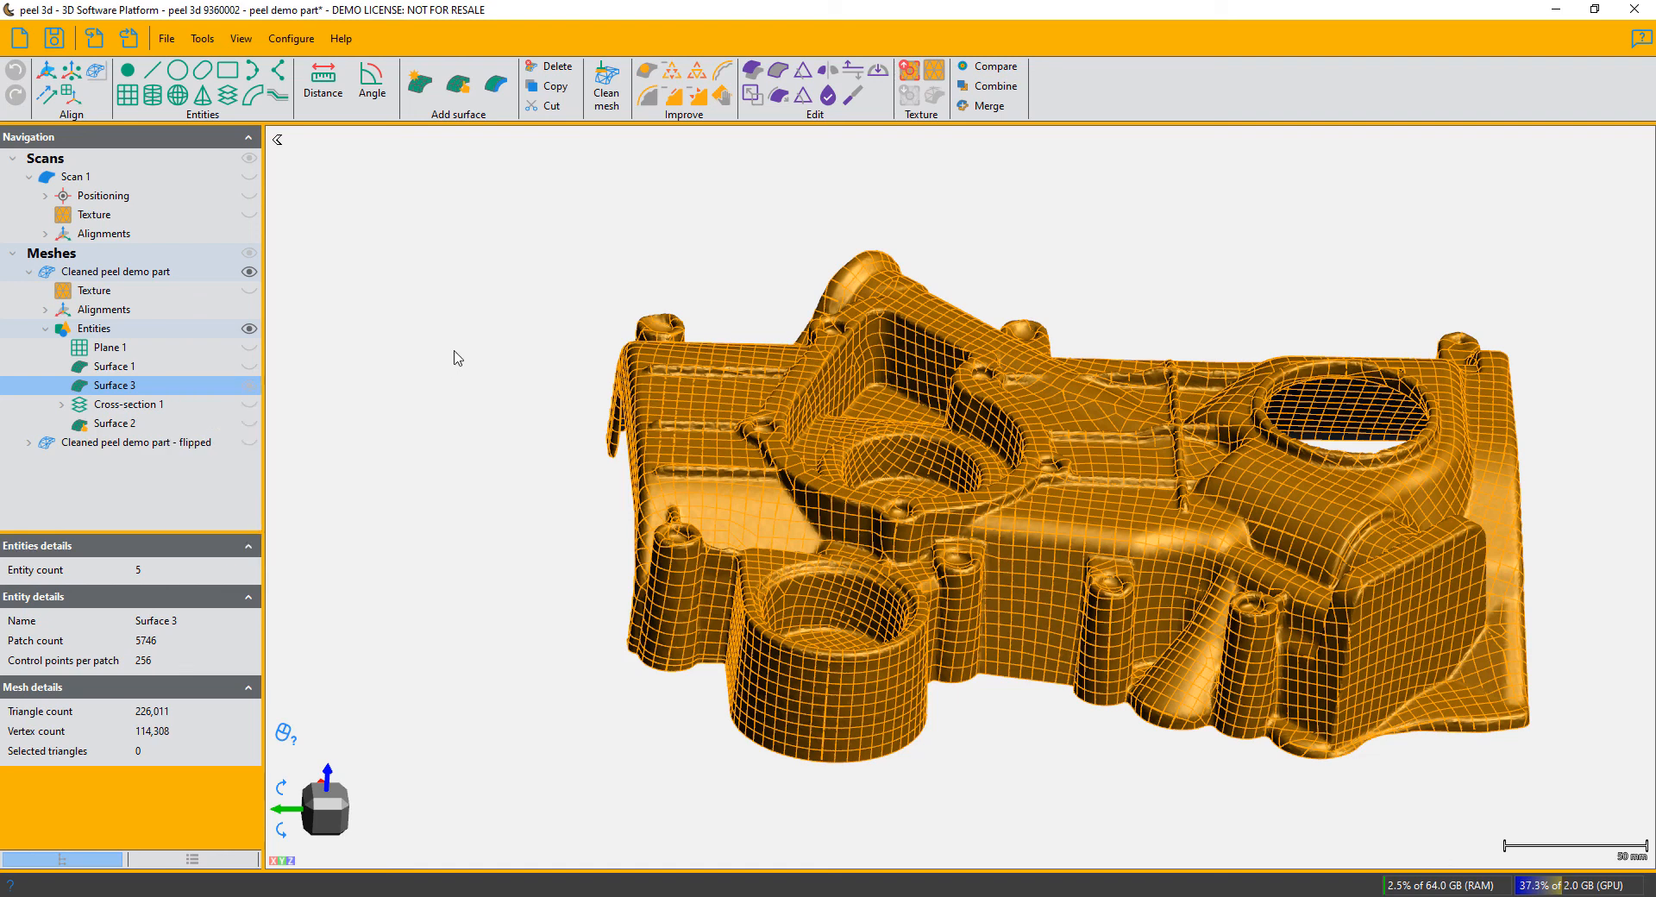